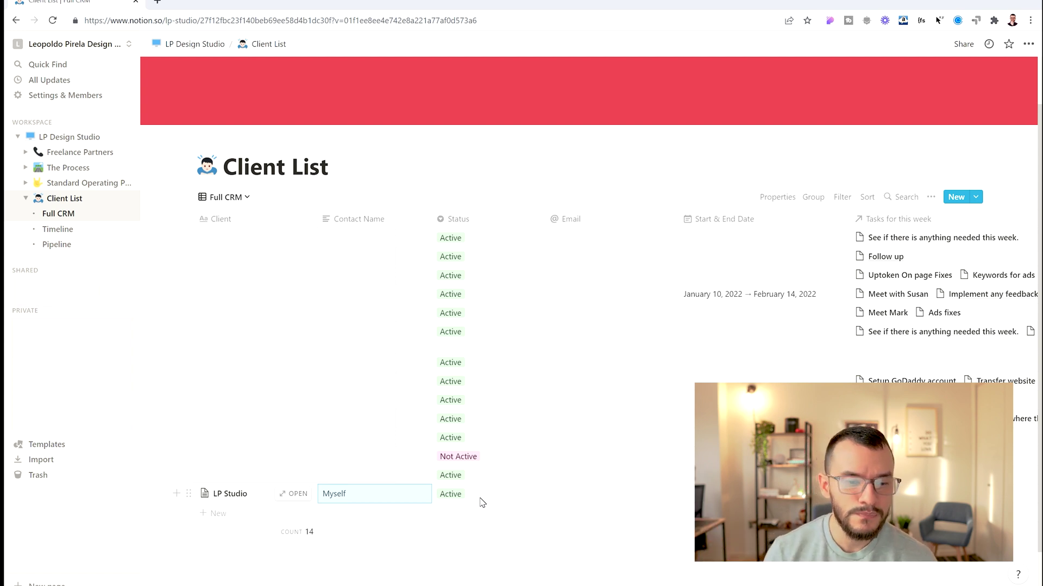
Switch the LP Studio client's status to Not Active and back to Active.
{"action": "left_click", "coordinate": [480, 502]}
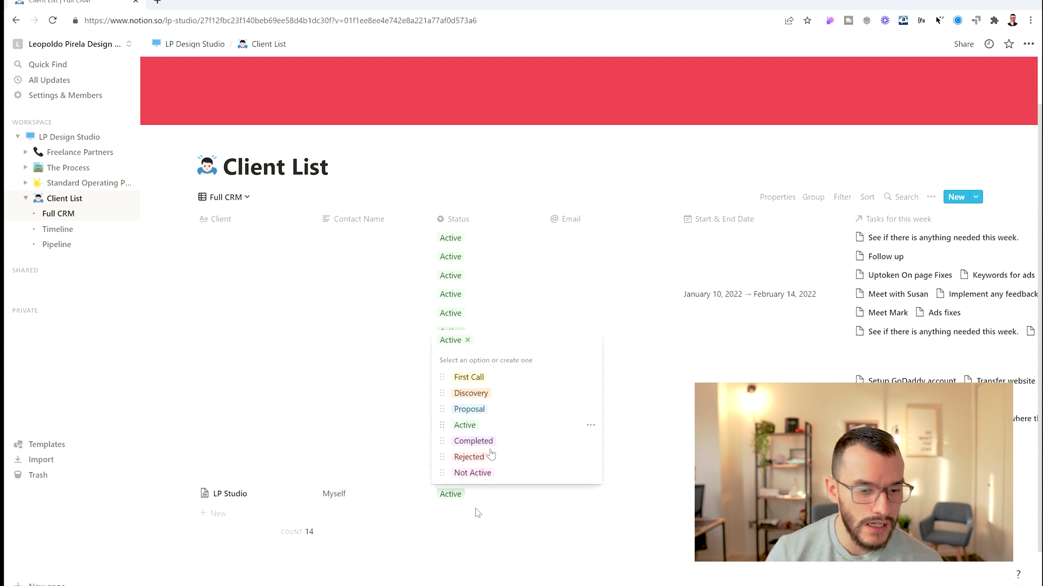
{"action": "left_click", "coordinate": [498, 476]}
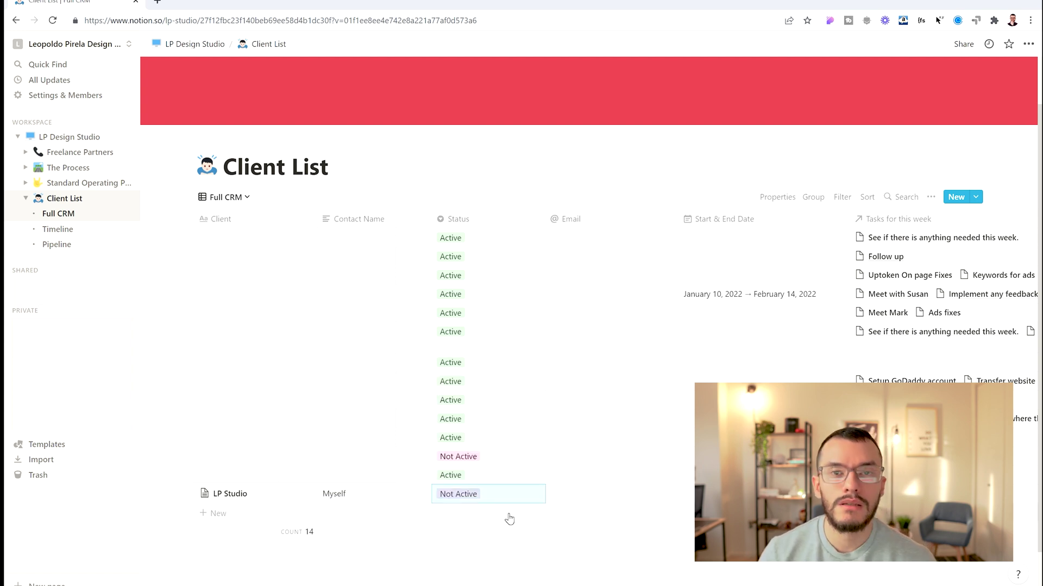
{"action": "left_click", "coordinate": [465, 493]}
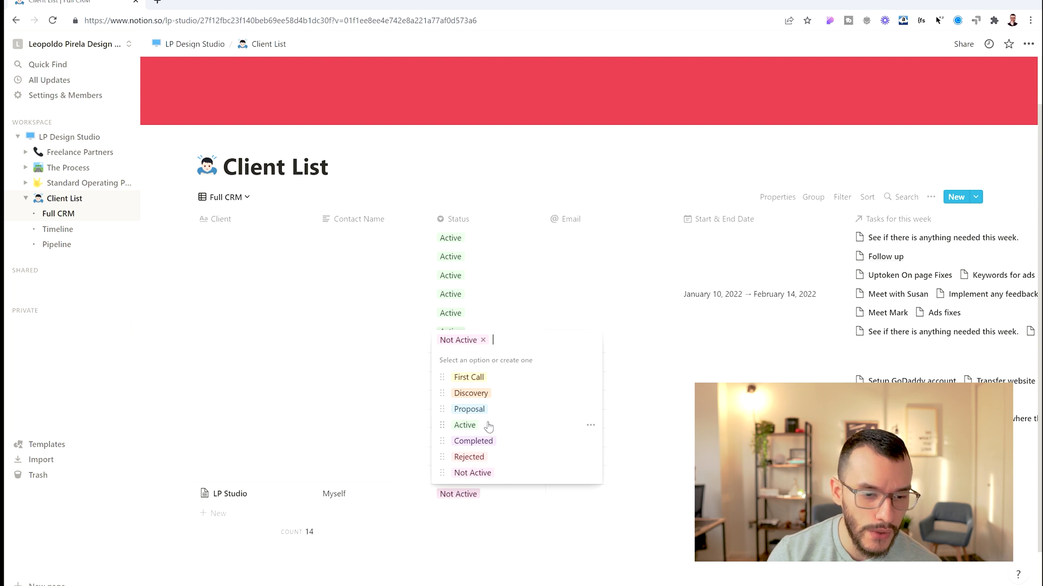
{"action": "left_click", "coordinate": [465, 425]}
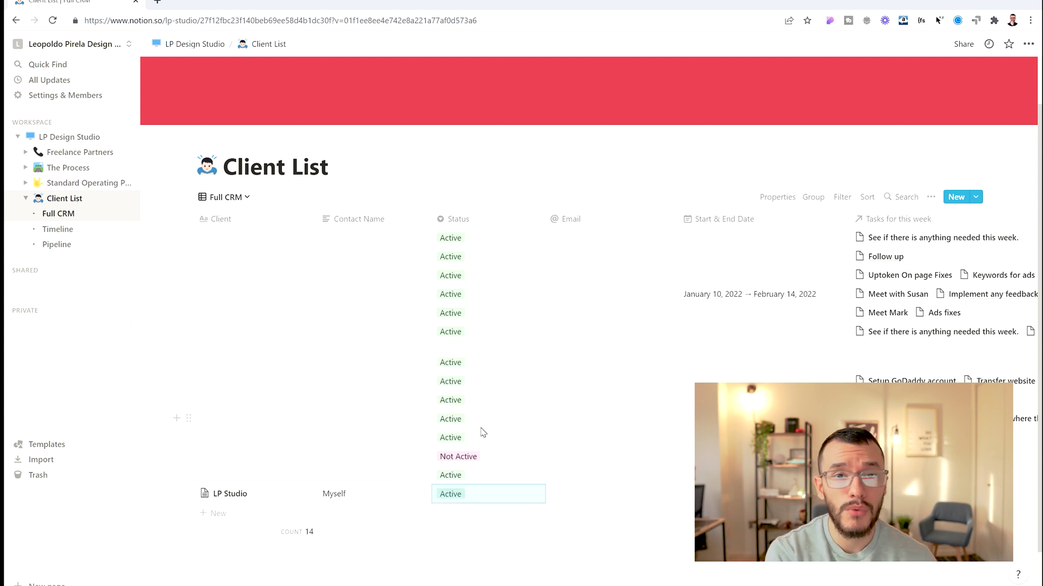
{"action": "left_click", "coordinate": [468, 493]}
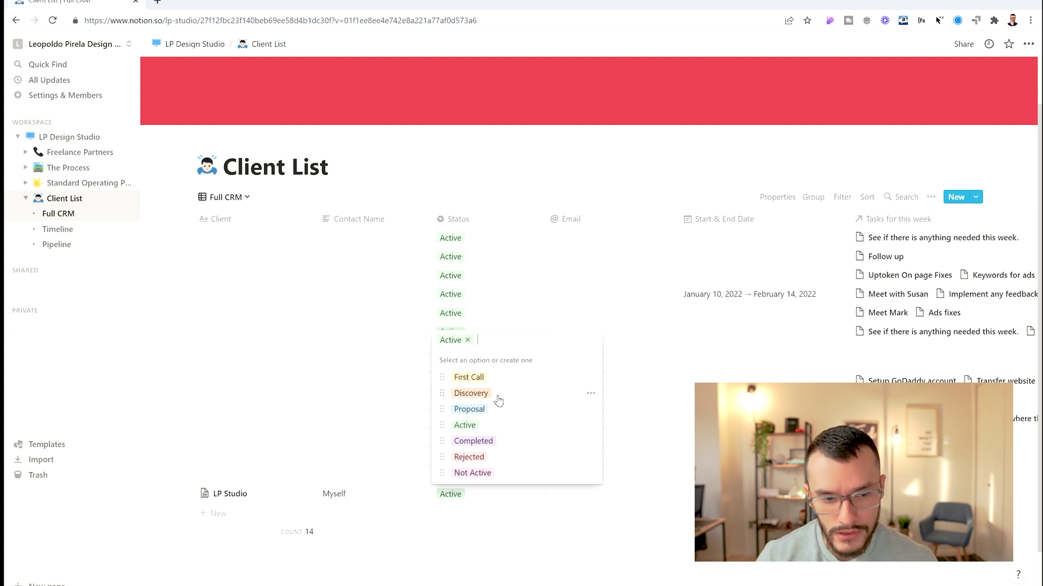
{"action": "left_click", "coordinate": [457, 521]}
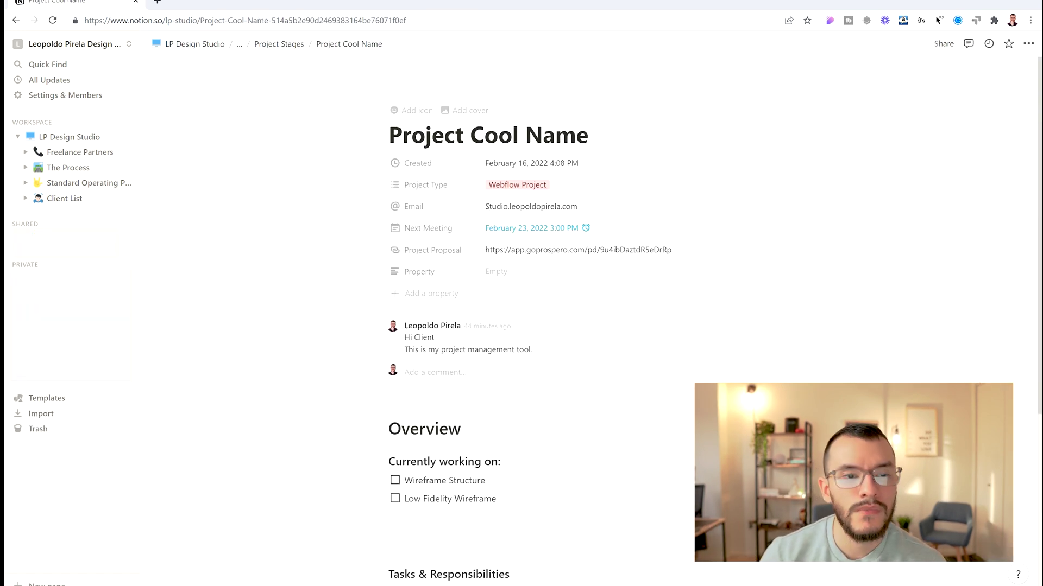
Add a page icon to Project Cool Name and set it to the padlock-with-pen emoji.
{"action": "left_click", "coordinate": [410, 110]}
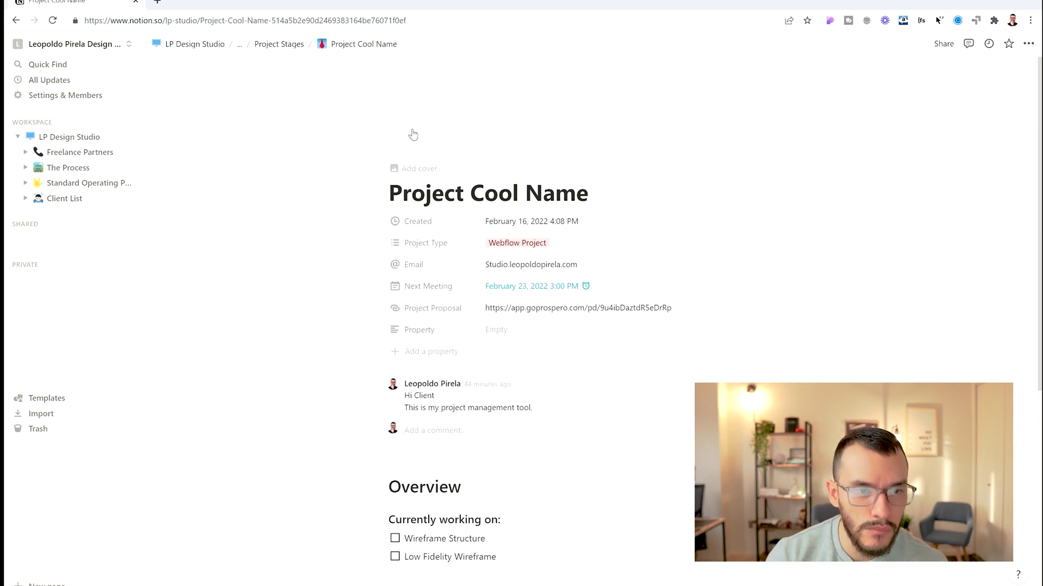
{"action": "left_click", "coordinate": [411, 139]}
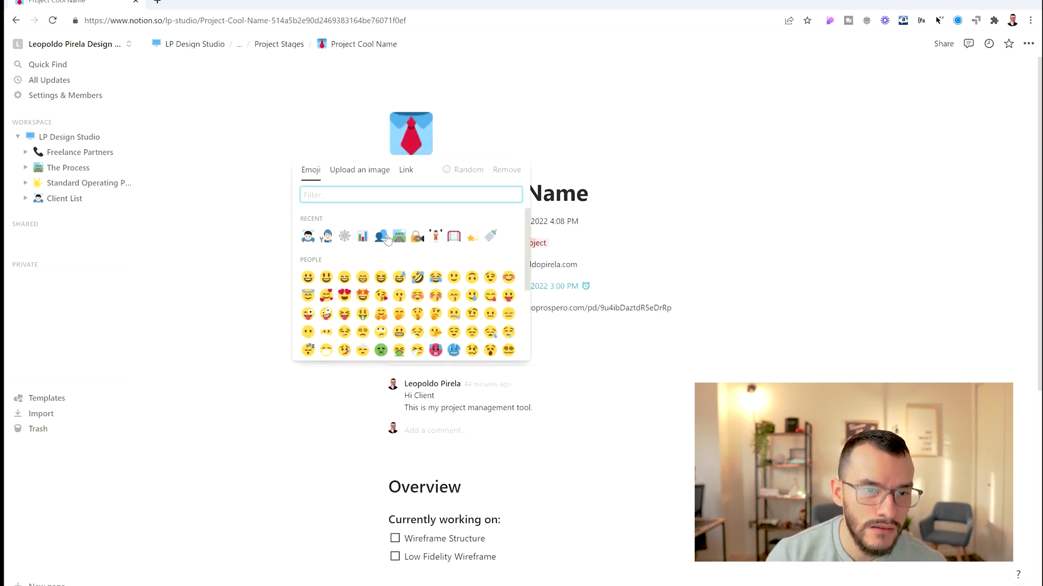
{"action": "left_click", "coordinate": [417, 237]}
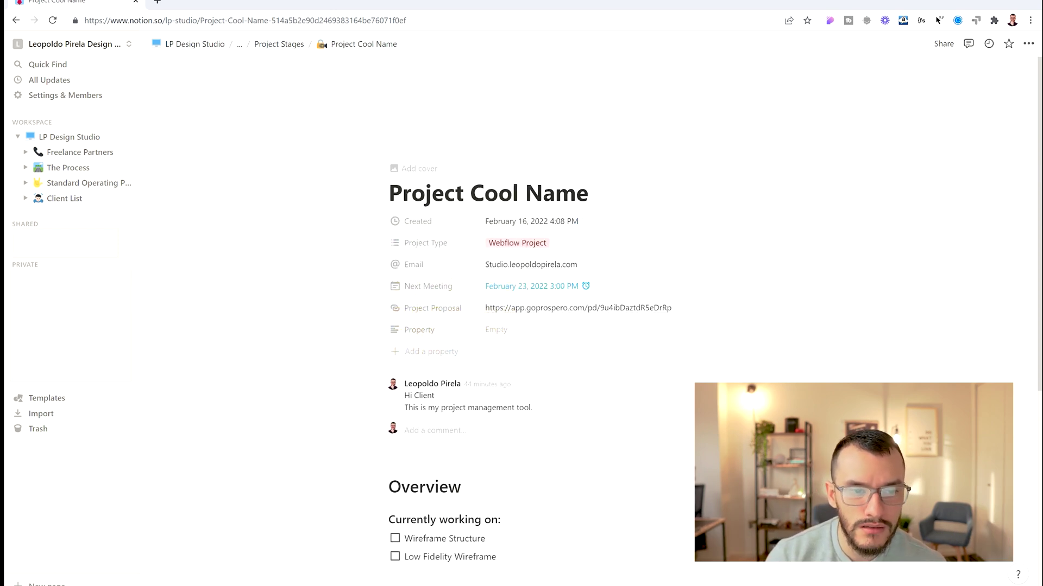
Add a cover to the project page and change it to the solid red colour from the gallery.
{"action": "left_click", "coordinate": [438, 170]}
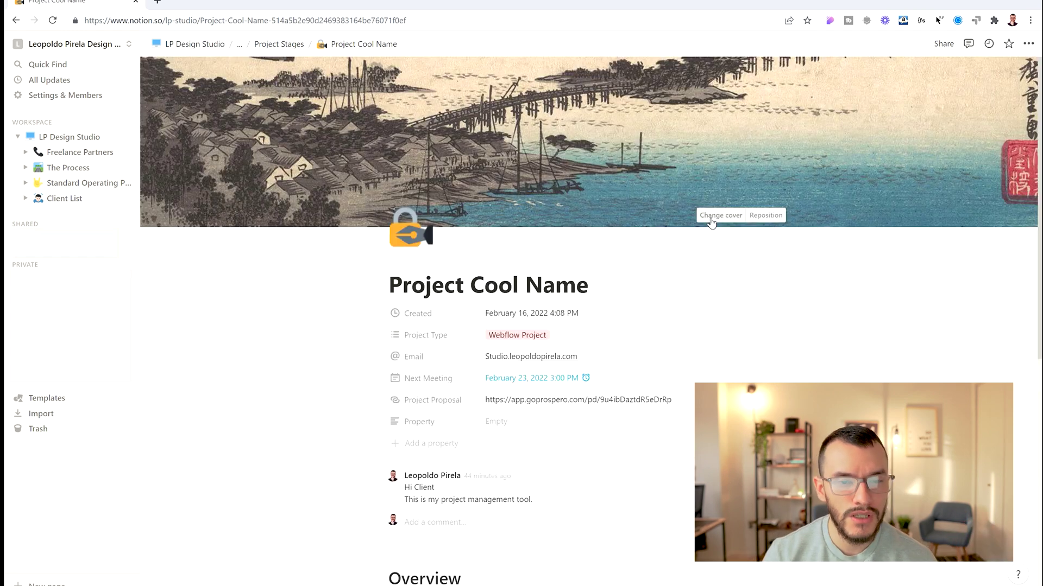
{"action": "left_click", "coordinate": [709, 217]}
{"action": "left_click", "coordinate": [618, 290]}
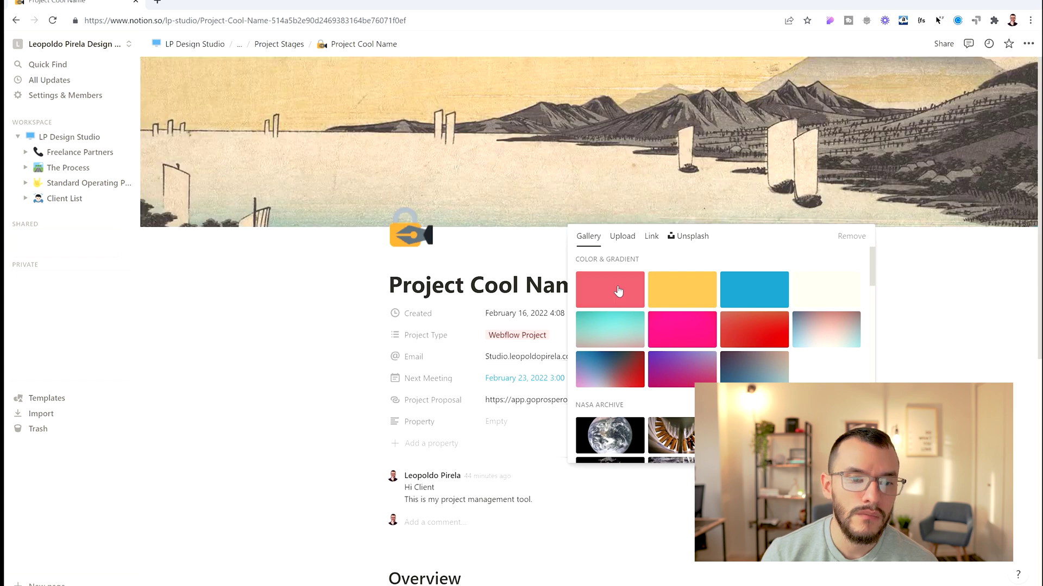
{"action": "left_click", "coordinate": [940, 346]}
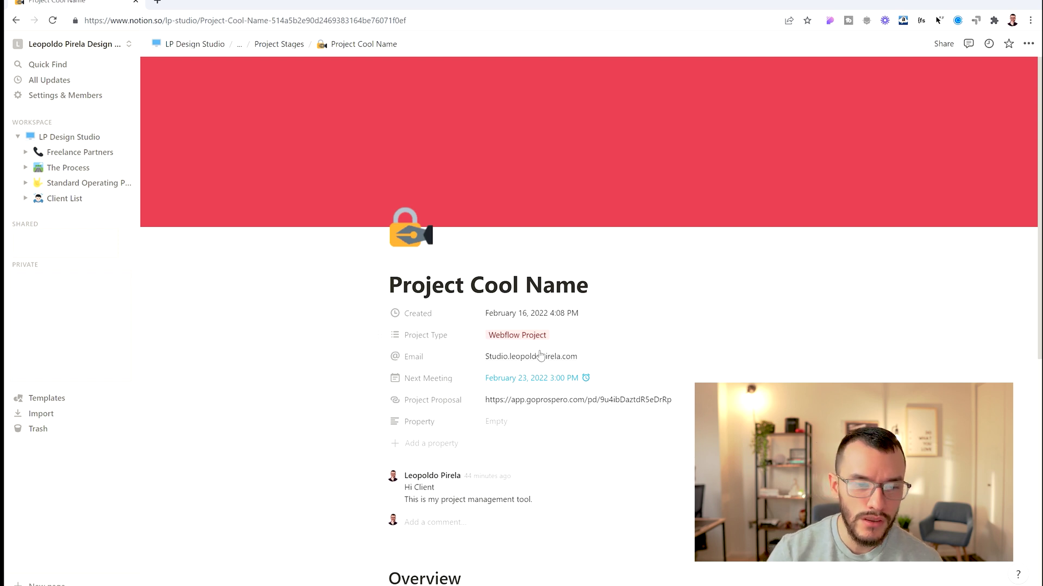
Correct the domain part of the contact's e-mail address in the project's Email property.
{"action": "left_click", "coordinate": [592, 358]}
{"action": "left_click_drag", "start_coordinate": [584, 356], "coordinate": [561, 357]}
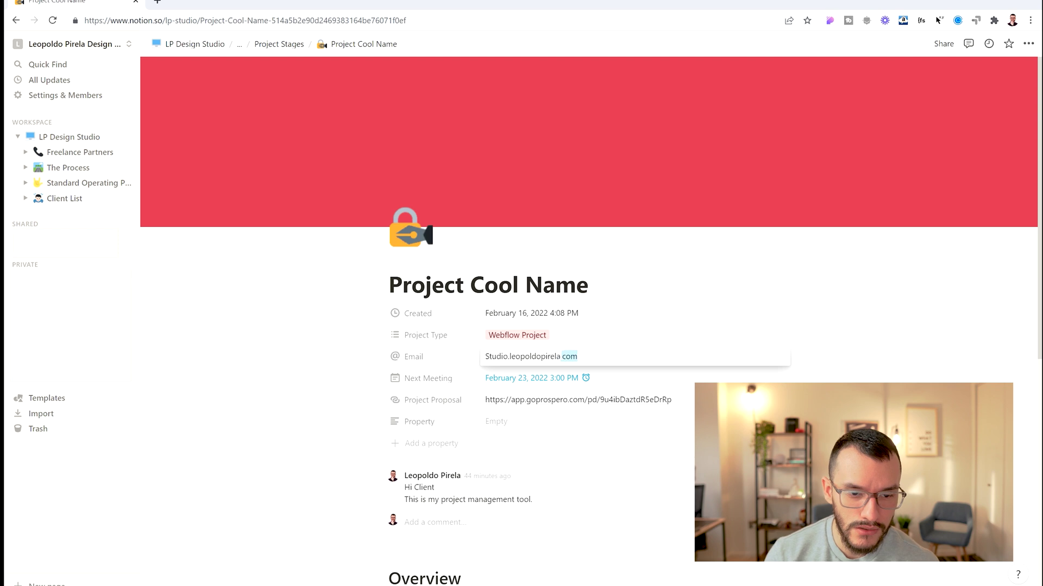
{"action": "type", "text": "@gmail.com"}
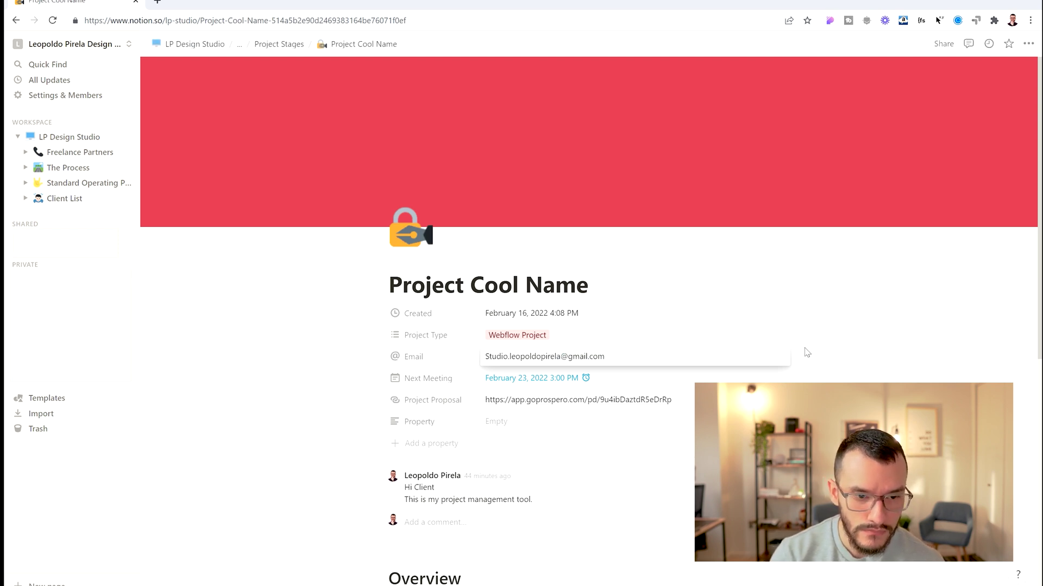
{"action": "key", "text": "Return"}
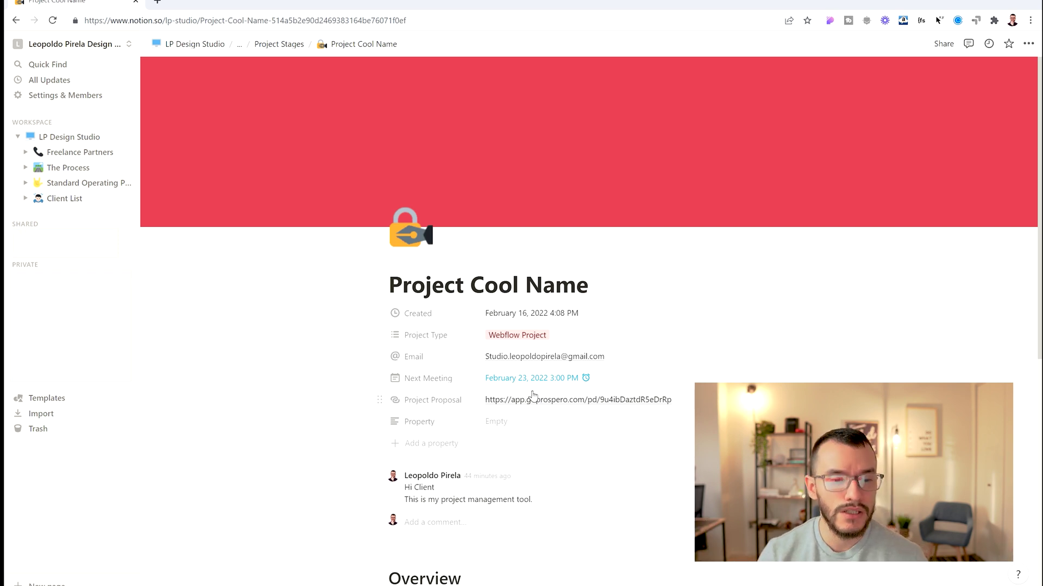
Rename Task 2 in the Tasks & Responsibilities table as "Love and Hate exercise".
{"action": "scroll", "coordinate": [532, 400], "scroll_direction": "down", "scroll_amount": 1}
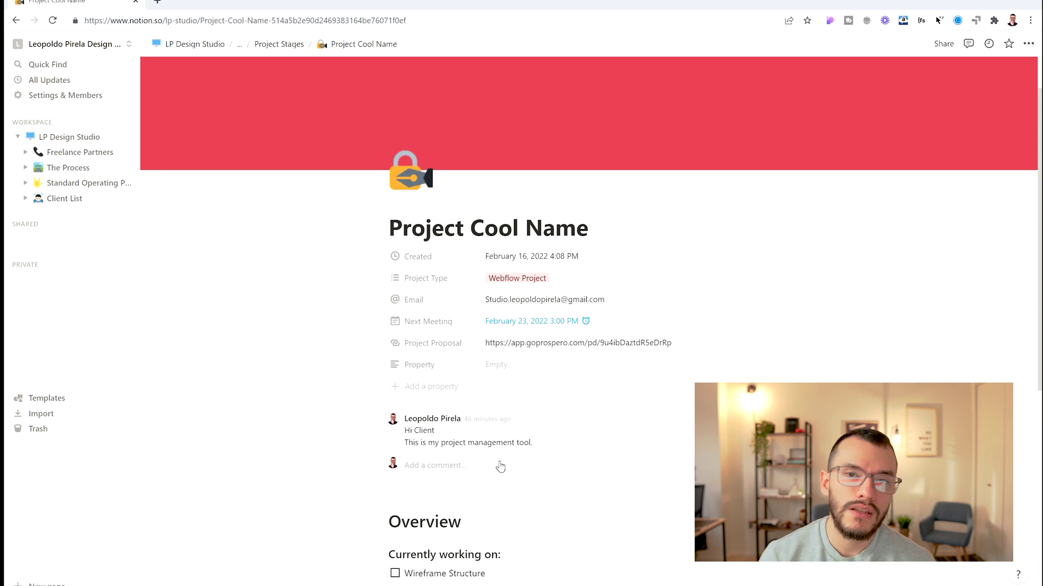
{"action": "scroll", "coordinate": [563, 467], "scroll_direction": "down", "scroll_amount": 3}
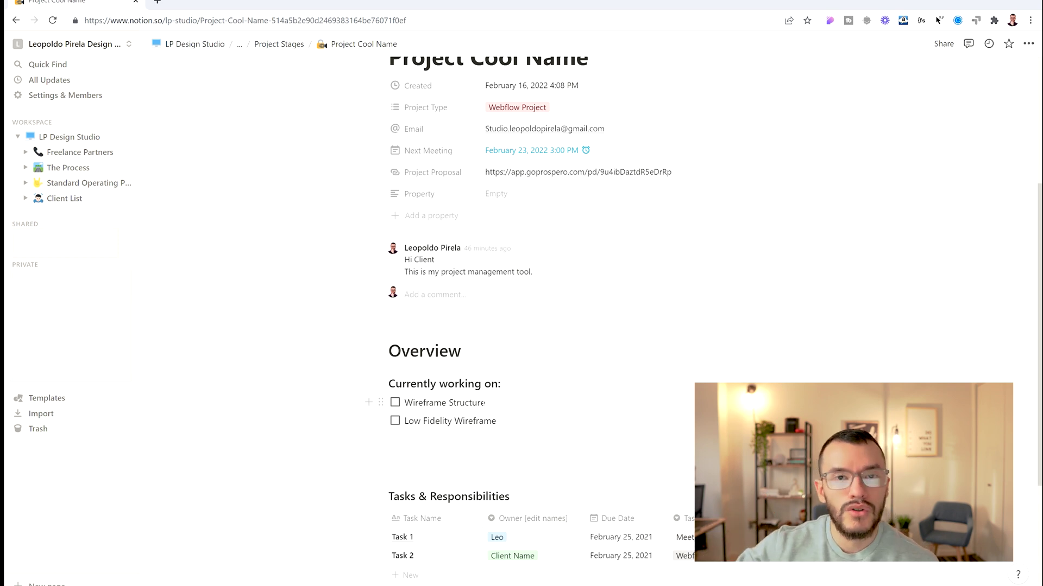
{"action": "scroll", "coordinate": [569, 413], "scroll_direction": "down", "scroll_amount": 3}
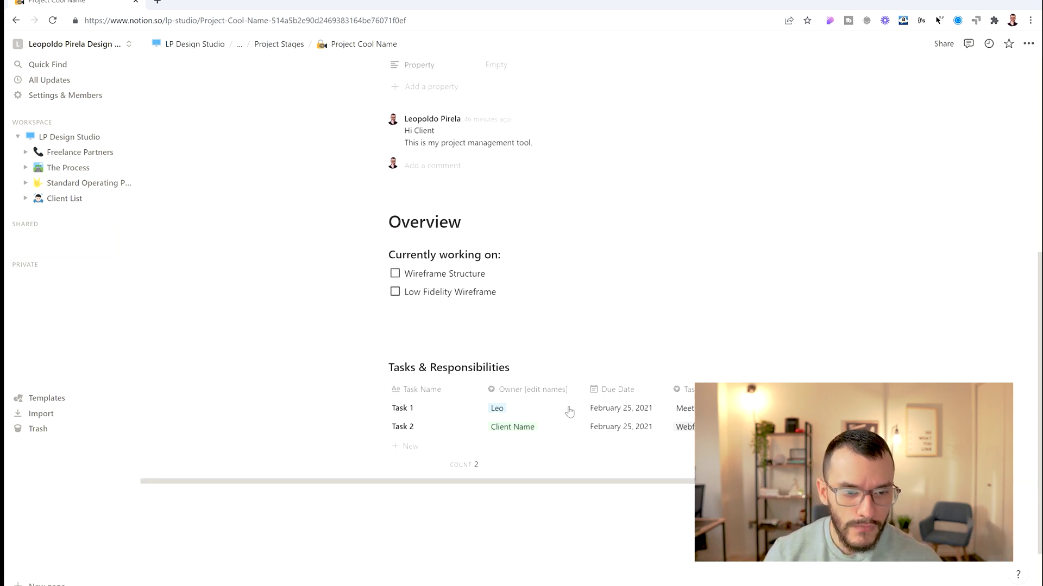
{"action": "scroll", "coordinate": [569, 413], "scroll_direction": "down", "scroll_amount": 1}
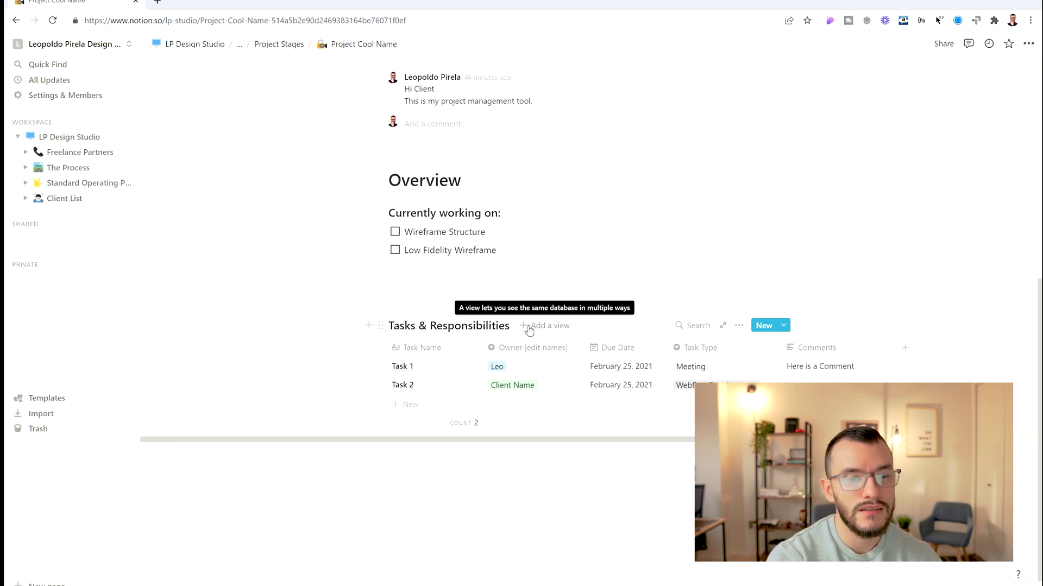
{"action": "left_click", "coordinate": [454, 386]}
{"action": "key", "text": "Escape"}
{"action": "left_click", "coordinate": [431, 386]}
{"action": "type", "text": "Love and HAte"}
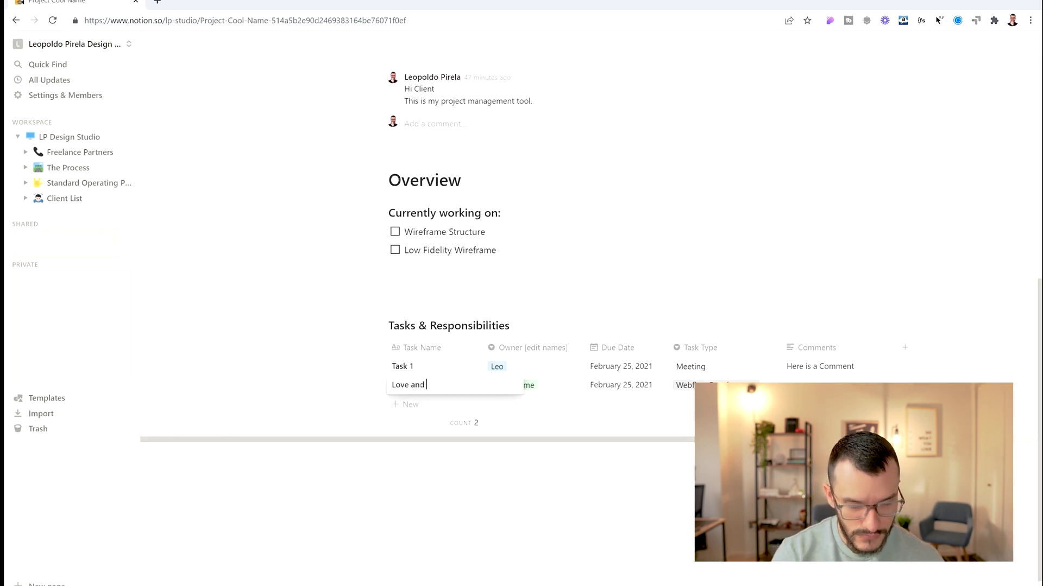
{"action": "key", "text": "BackSpace"}
{"action": "key", "text": "BackSpace"}
{"action": "key", "text": "BackSpace"}
{"action": "key", "text": "BackSpace"}
{"action": "type", "text": "ate e"}
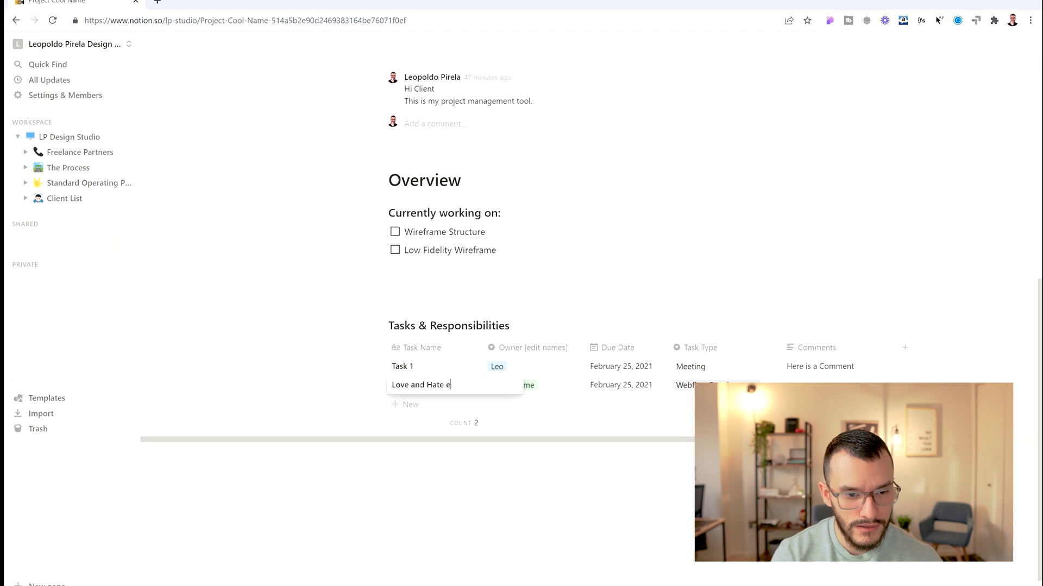
{"action": "type", "text": "xercise"}
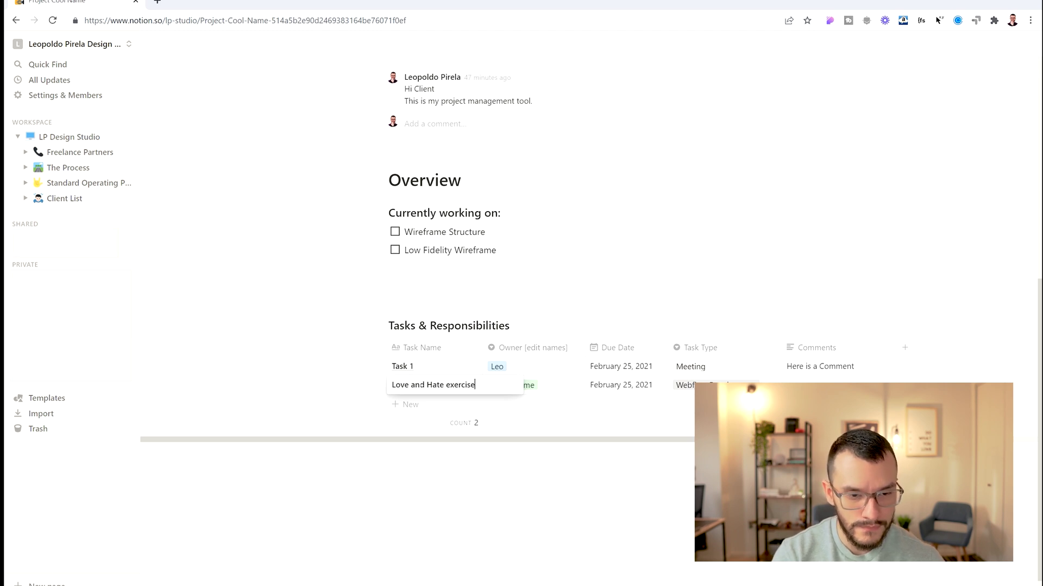
{"action": "left_click", "coordinate": [542, 426]}
Create a new strategy option as the Task Type of the Love and Hate exercise row, keeping its owner.
{"action": "left_click", "coordinate": [533, 392]}
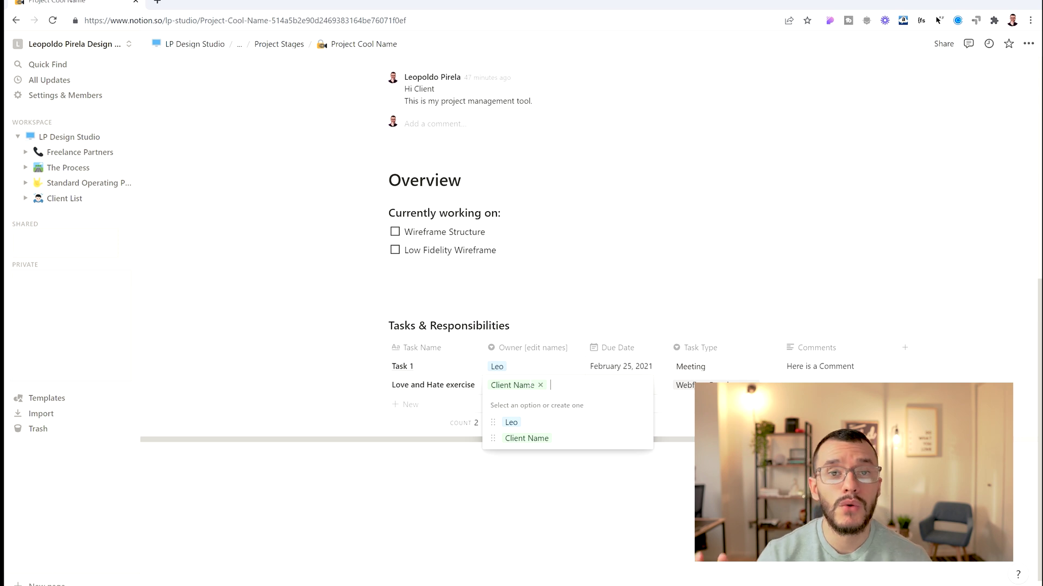
{"action": "key", "text": "Escape"}
{"action": "left_click", "coordinate": [714, 386]}
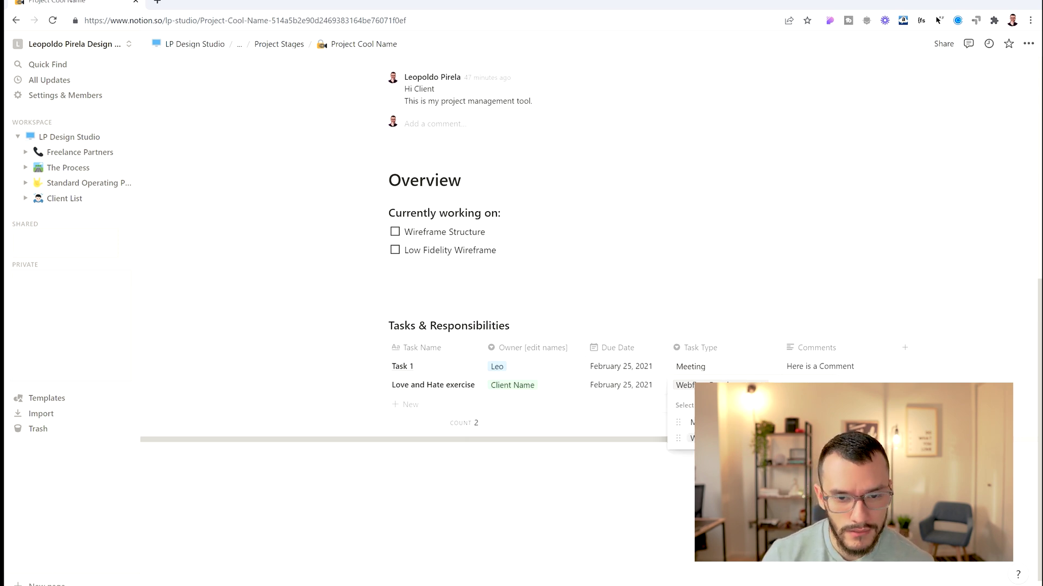
{"action": "type", "text": "e"}
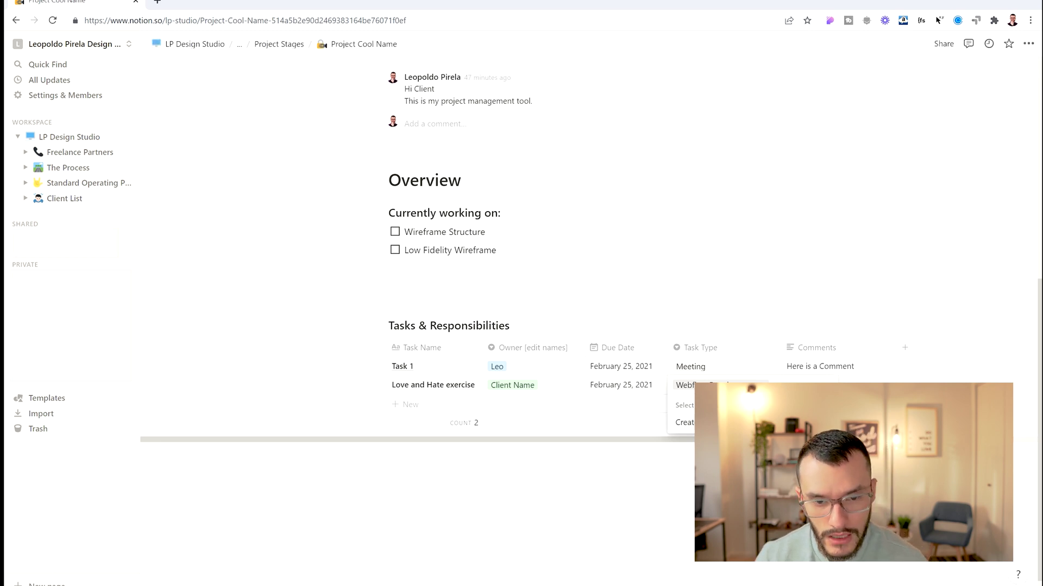
{"action": "key", "text": "Return"}
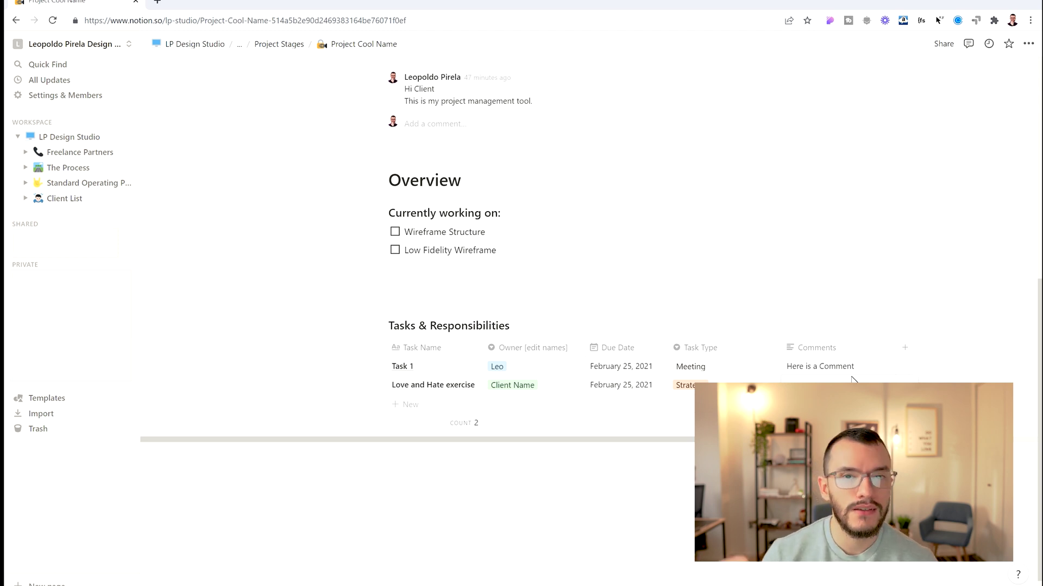
{"action": "left_click", "coordinate": [850, 385]}
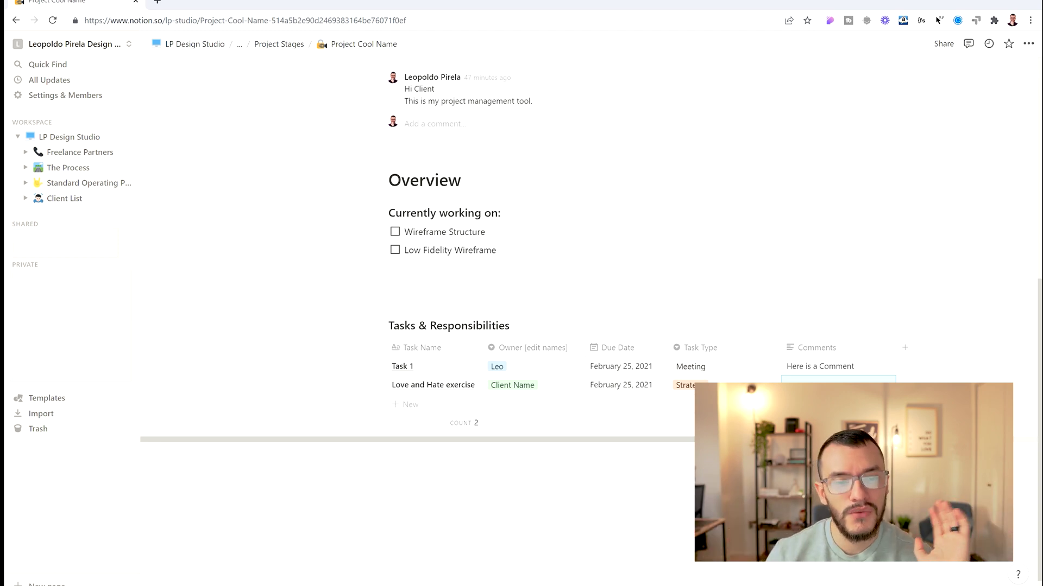
Share the project page to the web with editing allowed and duplicating as template disallowed, and copy its public link.
{"action": "left_click", "coordinate": [944, 44]}
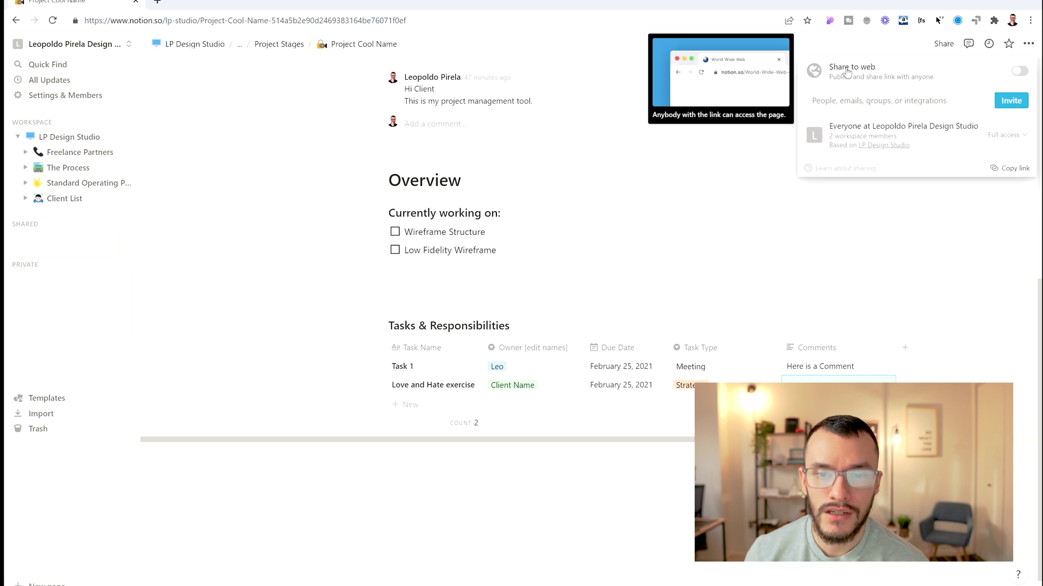
{"action": "left_click", "coordinate": [1011, 72]}
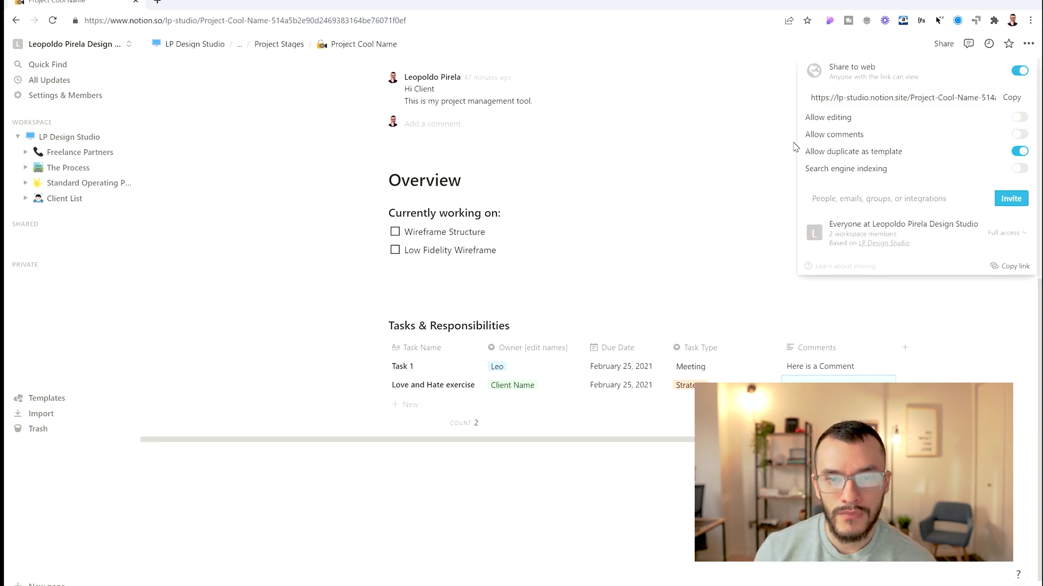
{"action": "left_click", "coordinate": [1020, 118]}
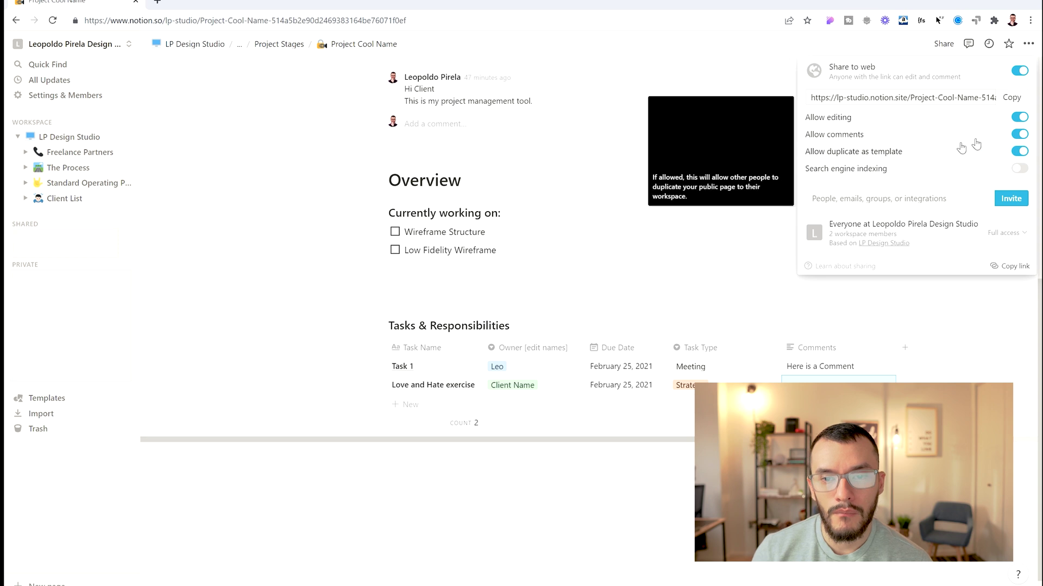
{"action": "left_click", "coordinate": [1021, 152]}
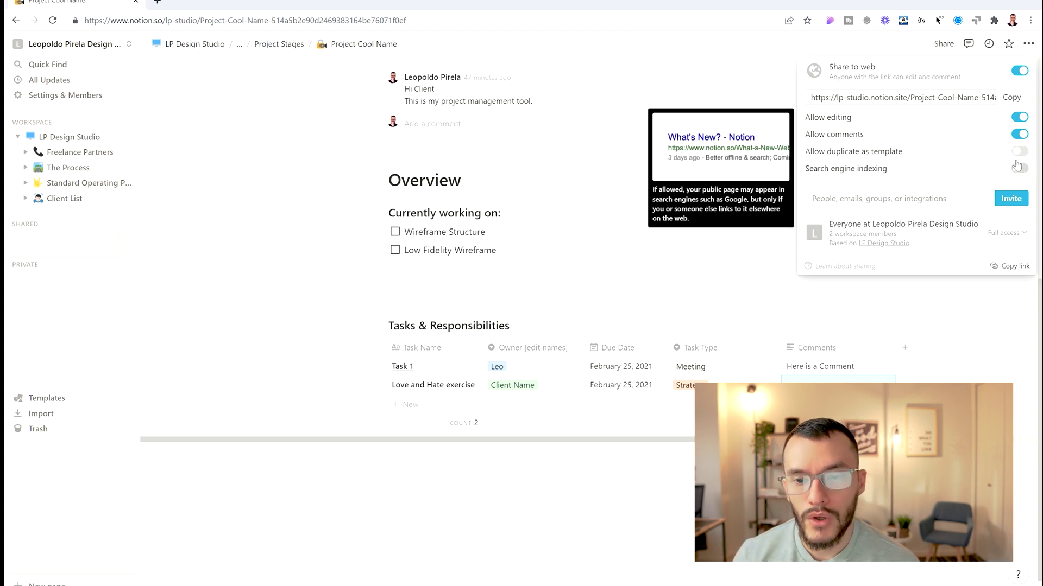
{"action": "left_click", "coordinate": [1010, 101]}
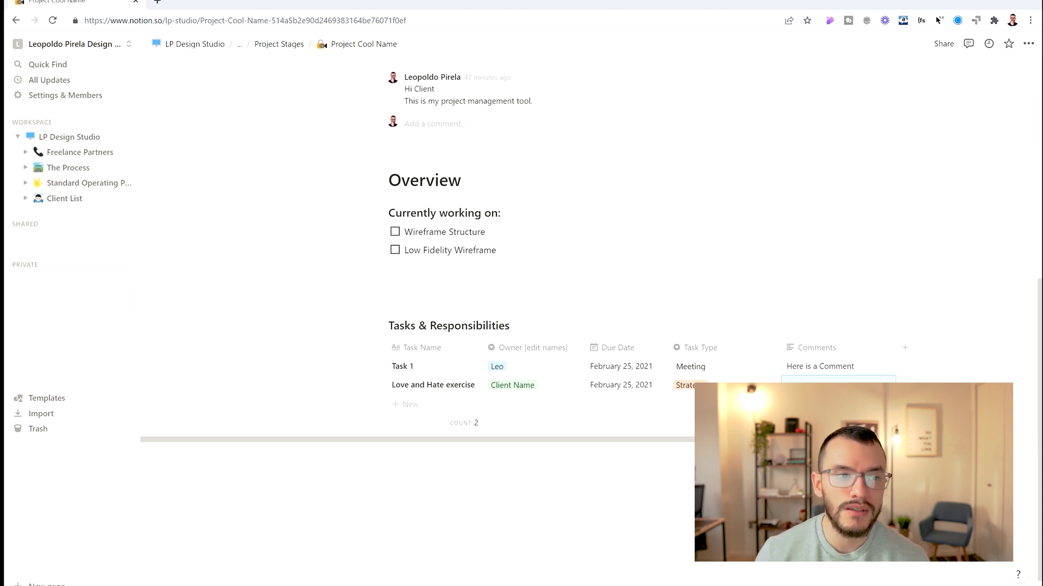
View the Website Design SOP board under The Process and open the Standard Operating Procedure page.
{"action": "left_click", "coordinate": [83, 168]}
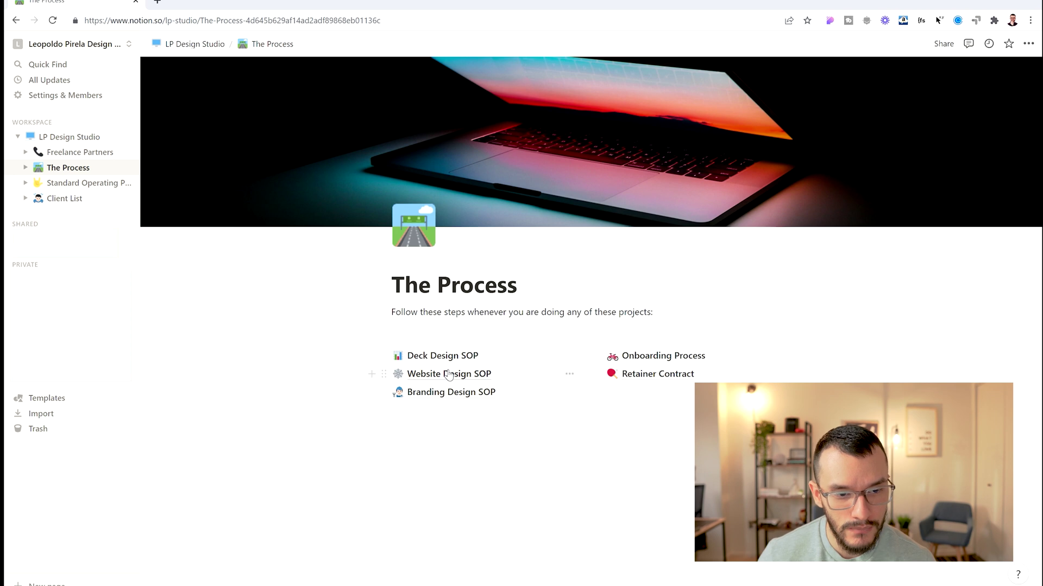
{"action": "left_click", "coordinate": [446, 373]}
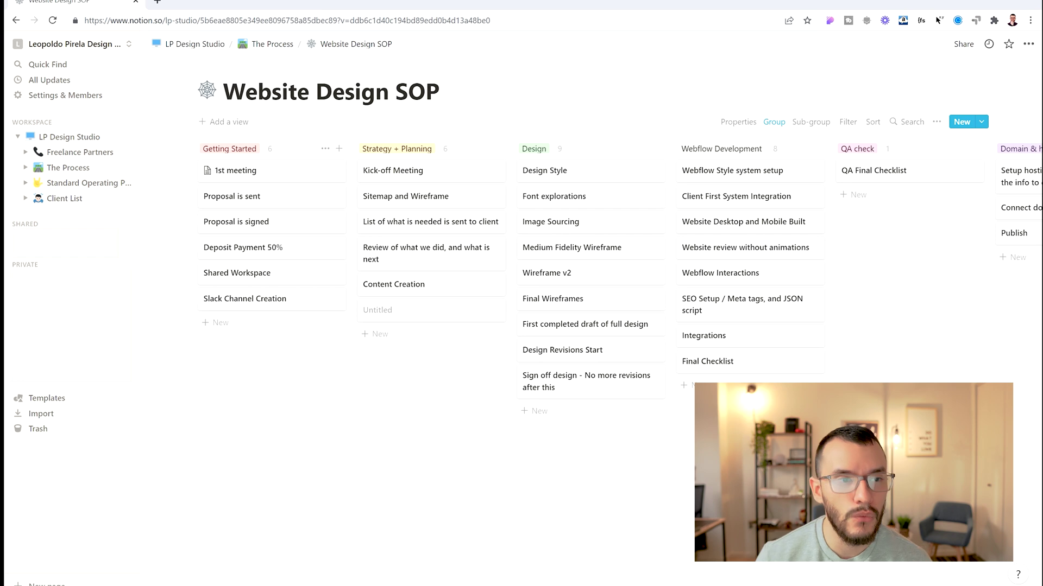
{"action": "left_click", "coordinate": [81, 183]}
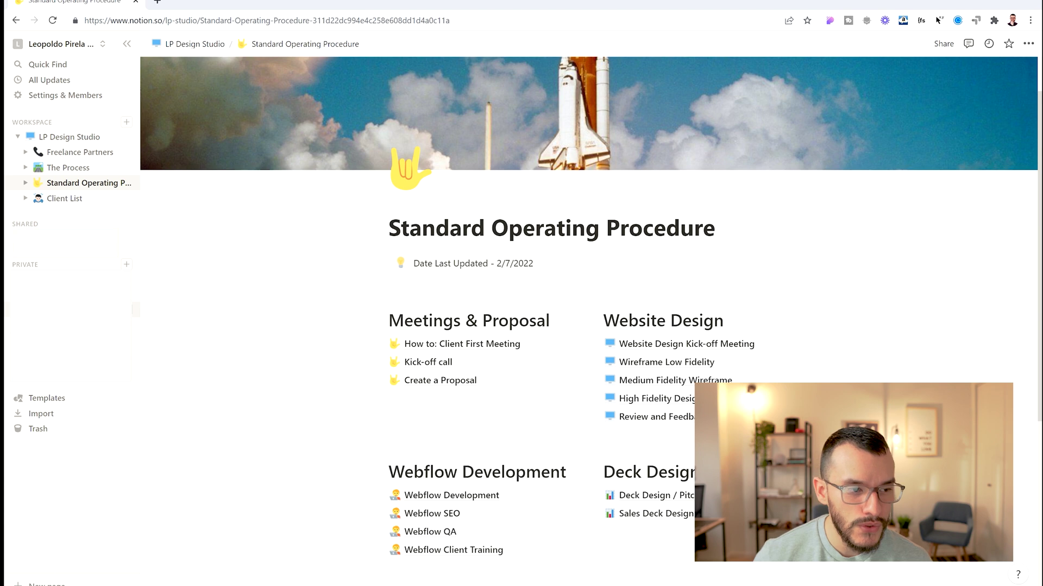
Open the Weekly Agenda page from the Personal Dashboard and look through its To Do list table.
{"action": "left_click", "coordinate": [71, 309]}
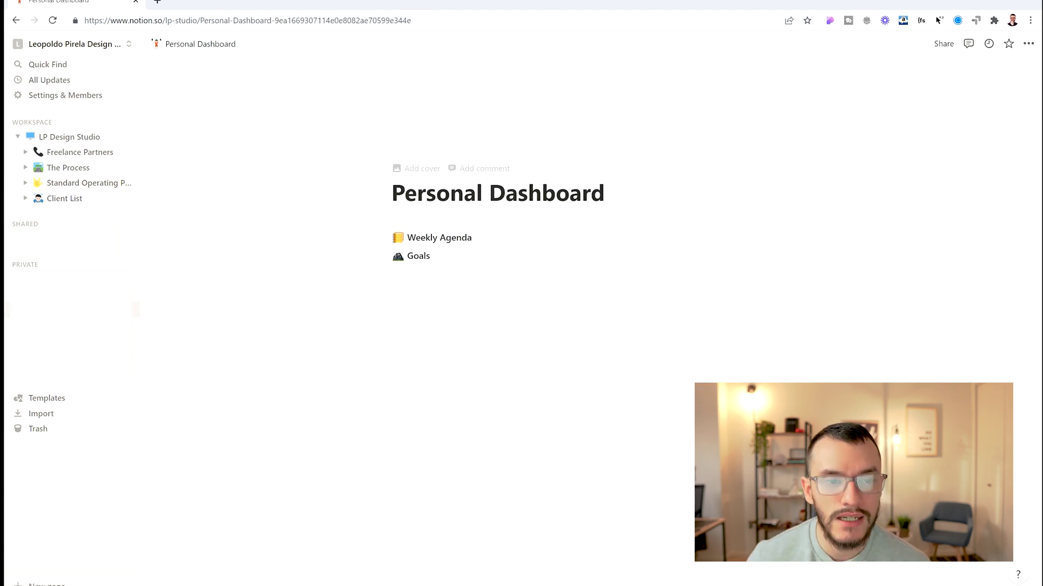
{"action": "left_click", "coordinate": [449, 239]}
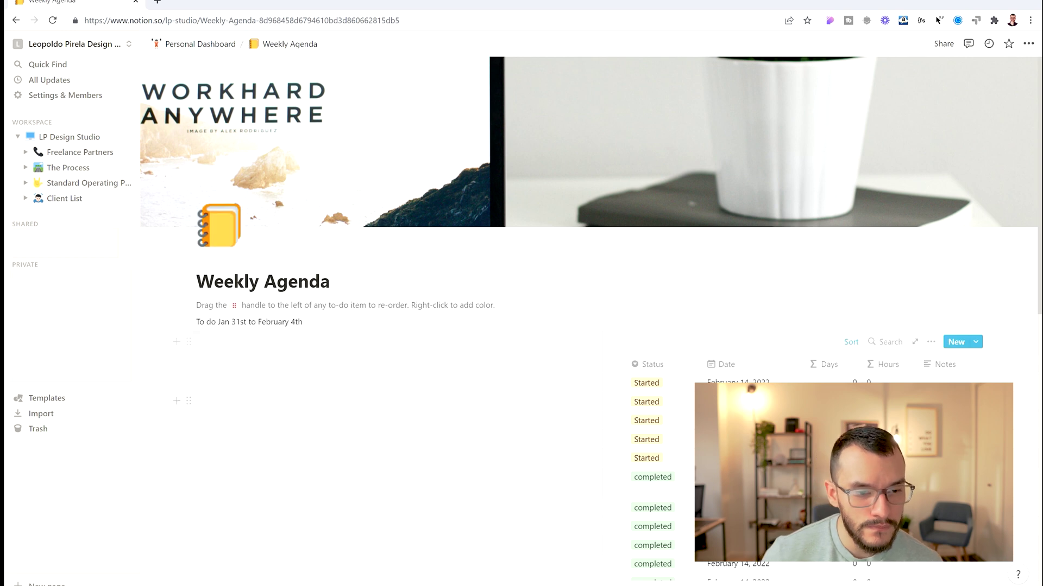
{"action": "scroll", "coordinate": [420, 307], "scroll_direction": "down", "scroll_amount": 5}
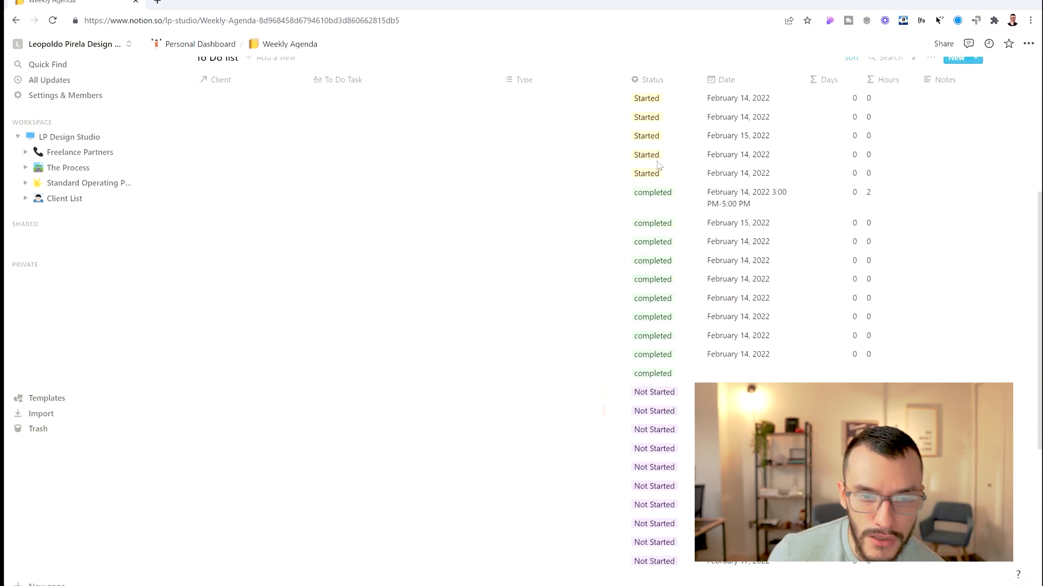
{"action": "scroll", "coordinate": [635, 282], "scroll_direction": "up", "scroll_amount": 1}
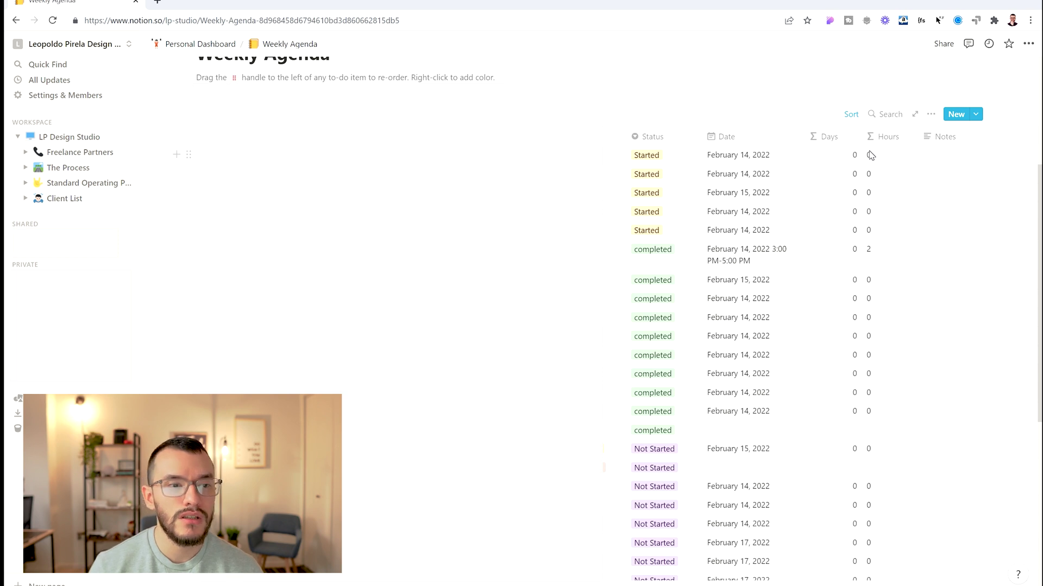
Check the property options of the Hours formula column in the To Do list, leaving them unchanged.
{"action": "left_click", "coordinate": [886, 138]}
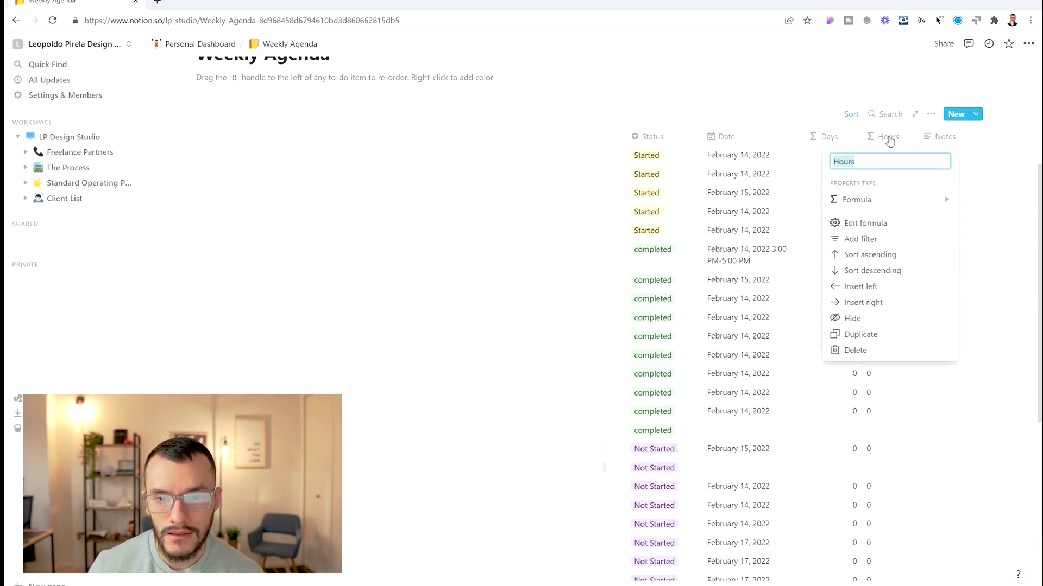
{"action": "key", "text": "Escape"}
{"action": "left_click", "coordinate": [887, 155]}
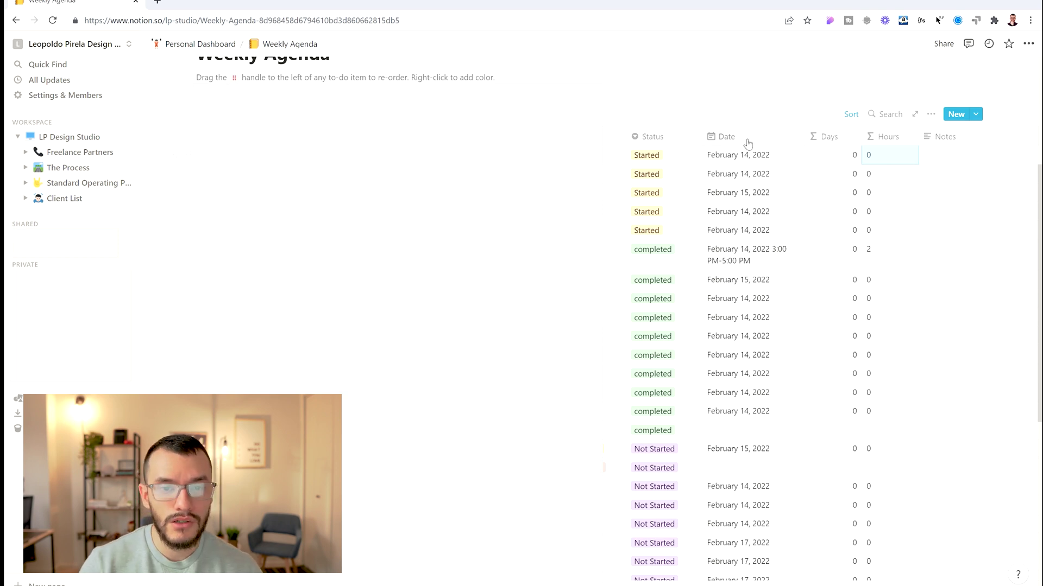
Include a time and an end date in the first to-do row's Date and set the day to February 16, 2022.
{"action": "left_click", "coordinate": [780, 158]}
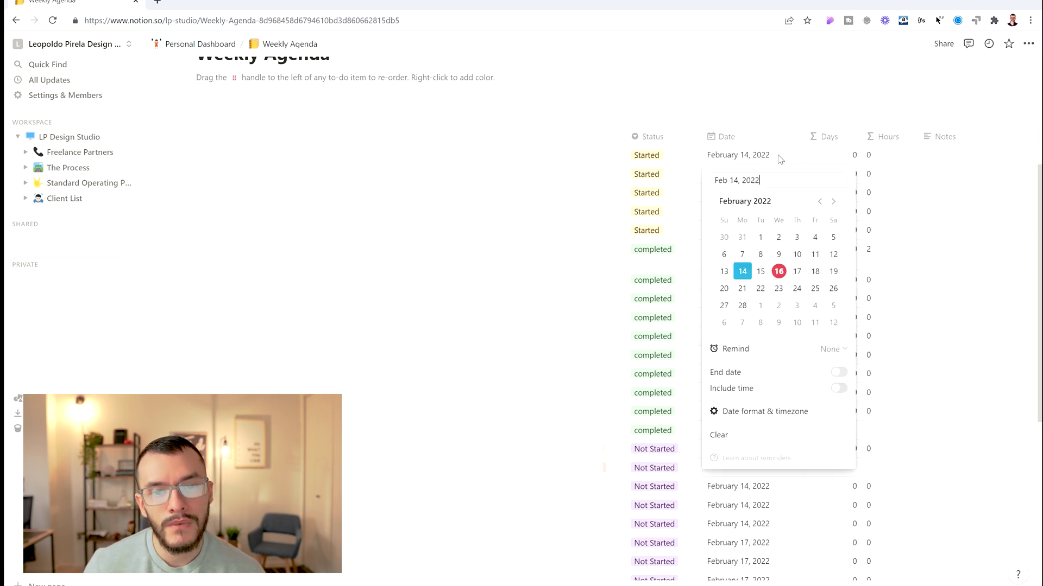
{"action": "left_click", "coordinate": [839, 388]}
{"action": "left_click", "coordinate": [839, 372]}
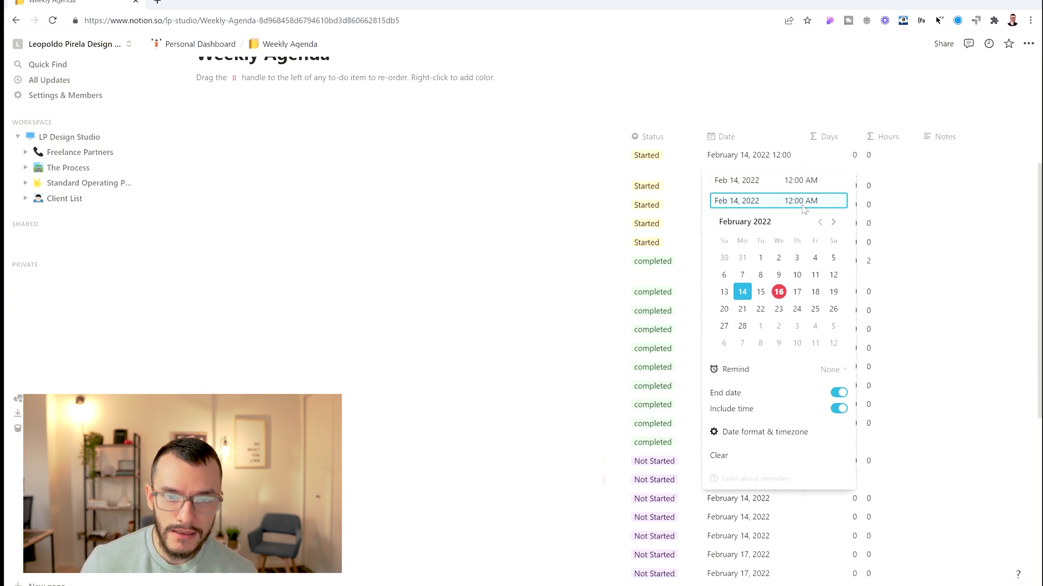
{"action": "left_click", "coordinate": [779, 292]}
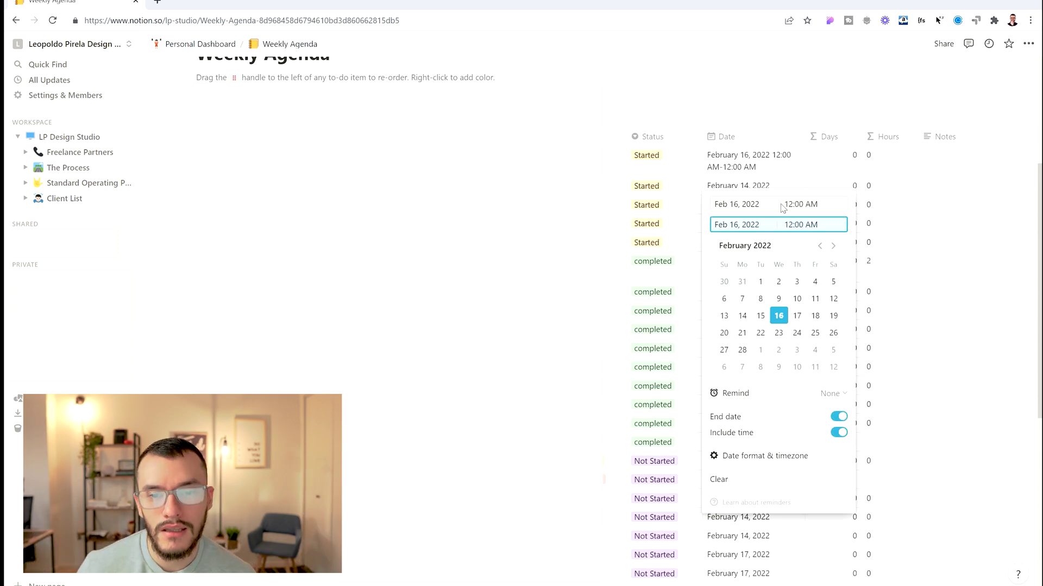
Set the first to-do row's start time to 3:00 PM and its end time to 4.
{"action": "left_click", "coordinate": [784, 204]}
{"action": "type", "text": "3"}
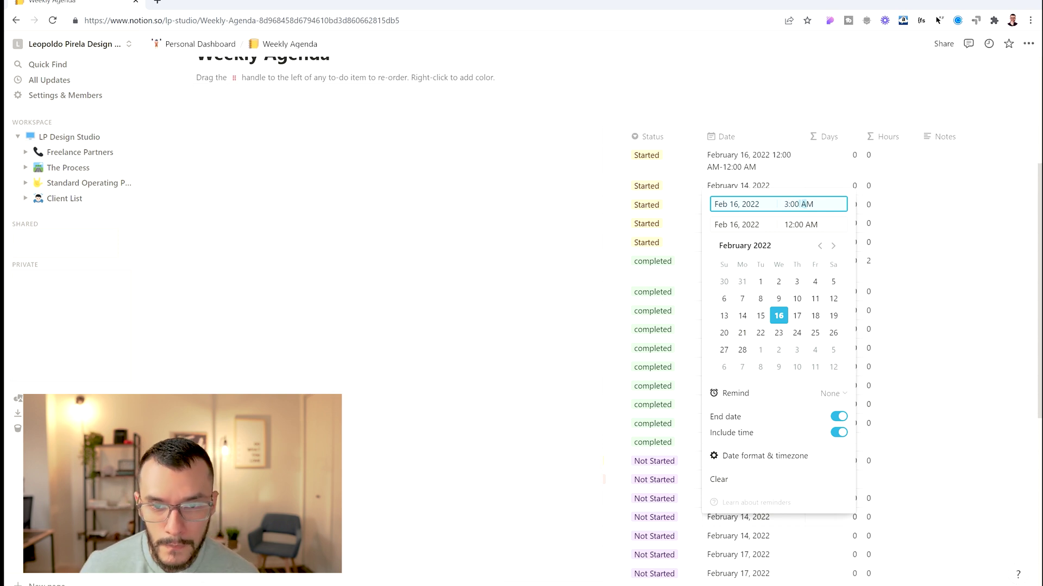
{"action": "key", "text": "Return"}
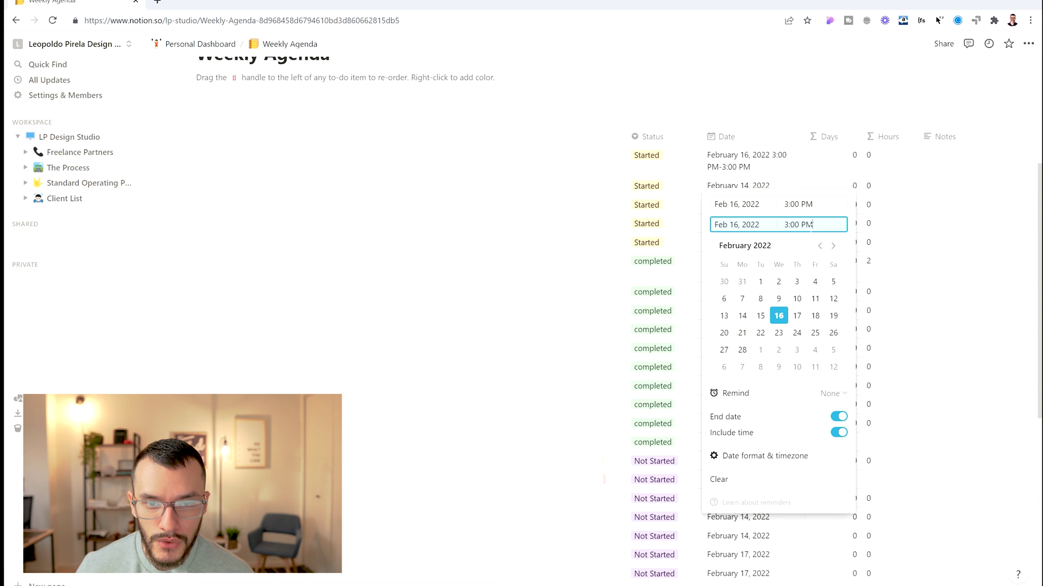
{"action": "type", "text": "4"}
{"action": "key", "text": "Return"}
{"action": "key", "text": "Escape"}
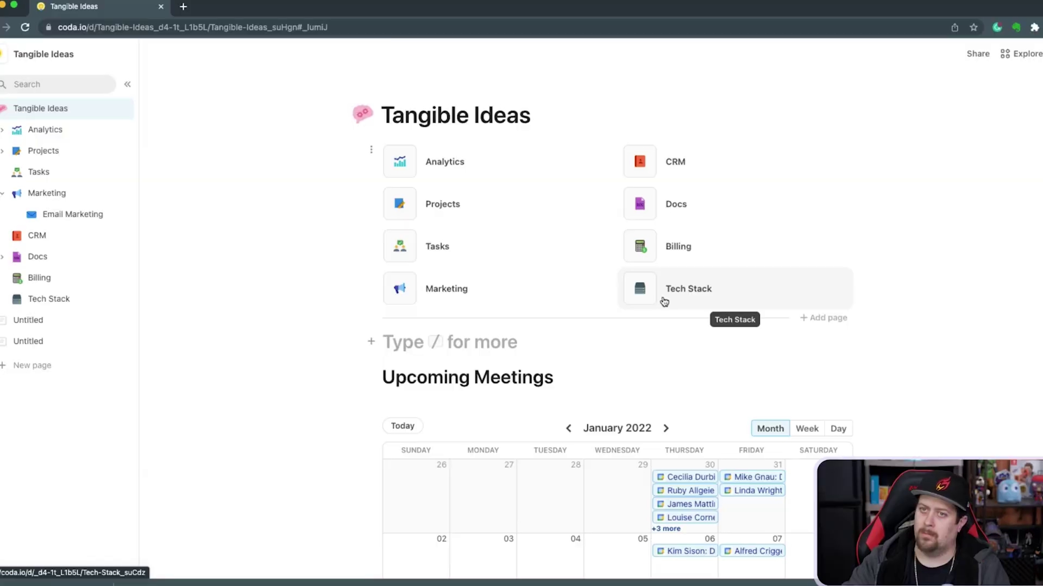
In Coda, leave the Tangible Ideas doc for the docs list, open the LMT doc and look over its Invoice Dashboard.
{"action": "left_click", "coordinate": [4, 54]}
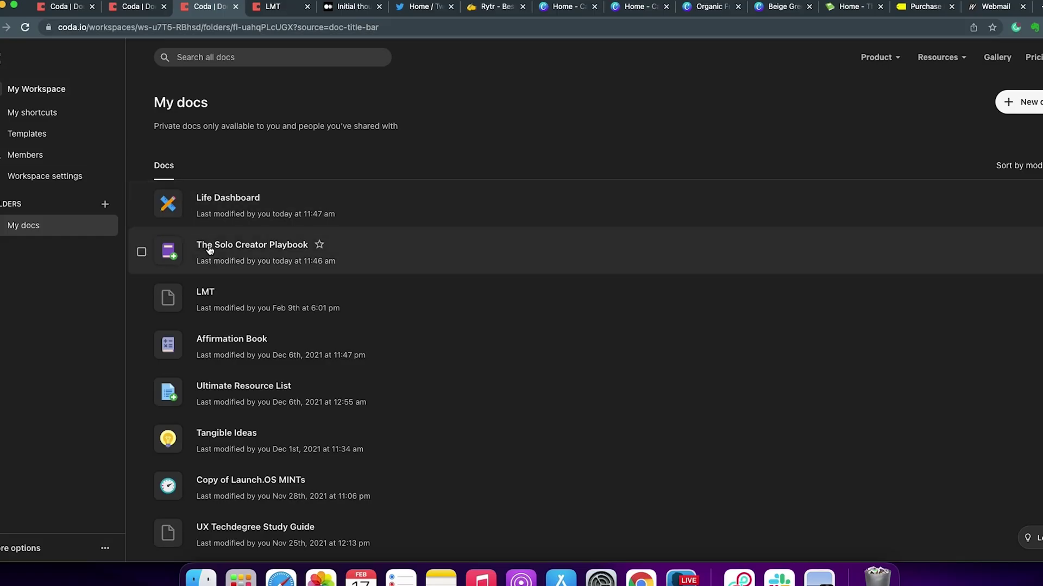
{"action": "left_click", "coordinate": [209, 299]}
{"action": "scroll", "coordinate": [950, 305], "scroll_direction": "down", "scroll_amount": 2}
{"action": "scroll", "coordinate": [995, 303], "scroll_direction": "down", "scroll_amount": 3}
{"action": "scroll", "coordinate": [995, 302], "scroll_direction": "up", "scroll_amount": 2}
{"action": "scroll", "coordinate": [995, 302], "scroll_direction": "up", "scroll_amount": 1}
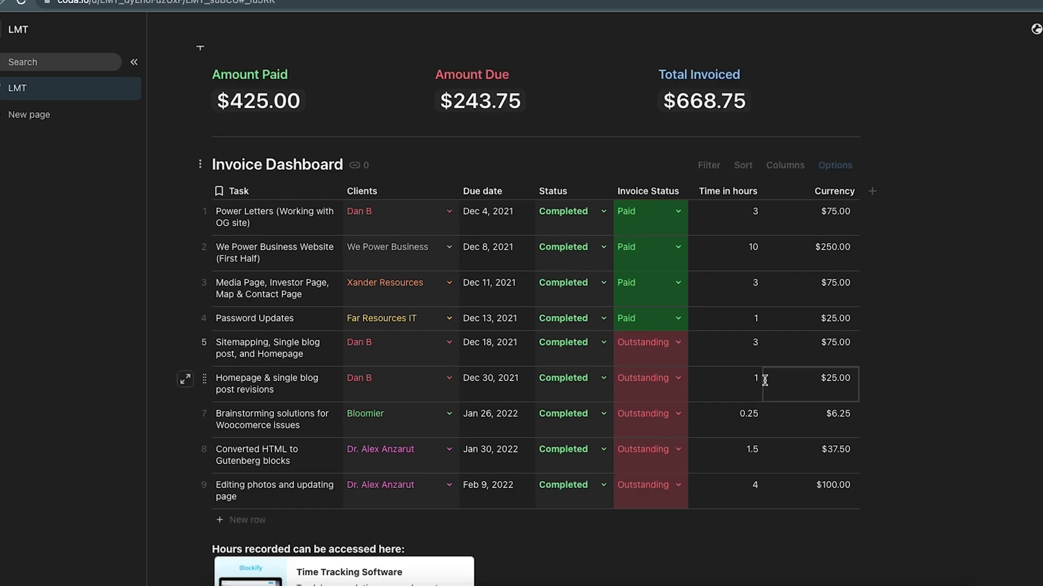
Set the Invoice Status of rows 5 and 6 in the Invoice Dashboard to Paid.
{"action": "left_click", "coordinate": [678, 342]}
{"action": "left_click", "coordinate": [668, 364]}
{"action": "left_click", "coordinate": [679, 378]}
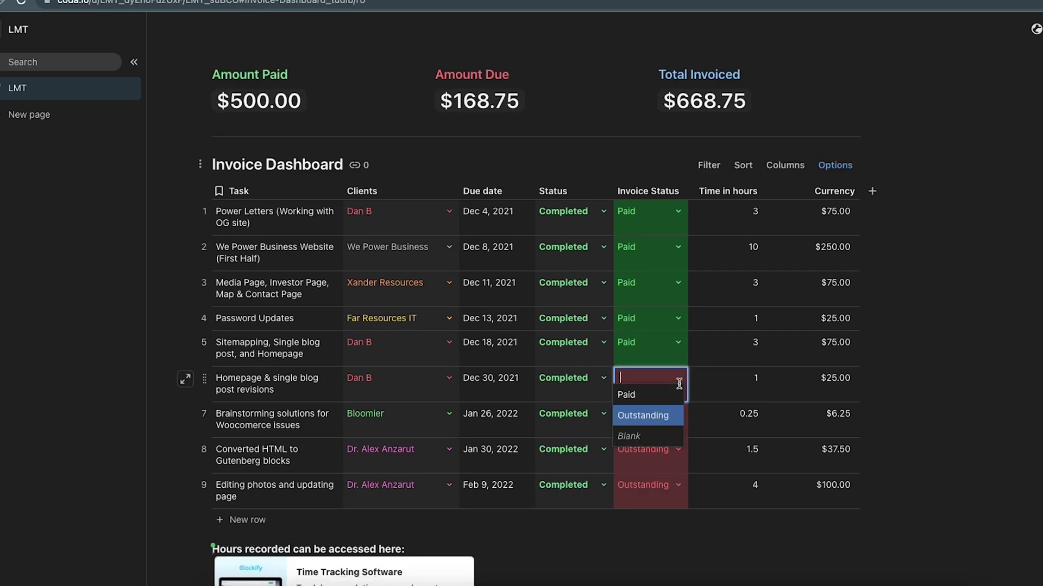
{"action": "left_click", "coordinate": [663, 394]}
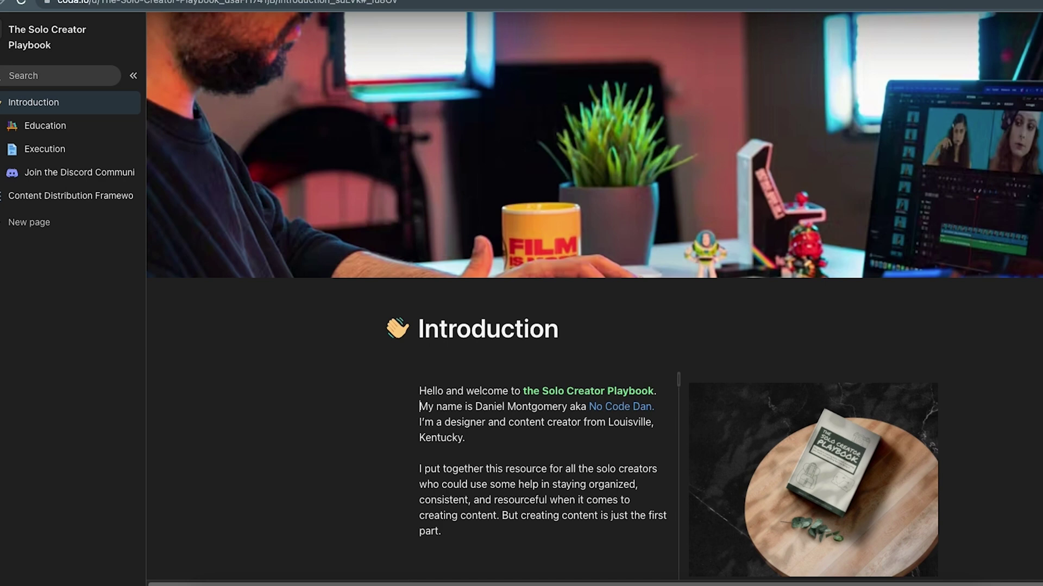
Look through the Solo Creator Playbook's Introduction page and expand its Get Started section.
{"action": "scroll", "coordinate": [594, 294], "scroll_direction": "down", "scroll_amount": 6}
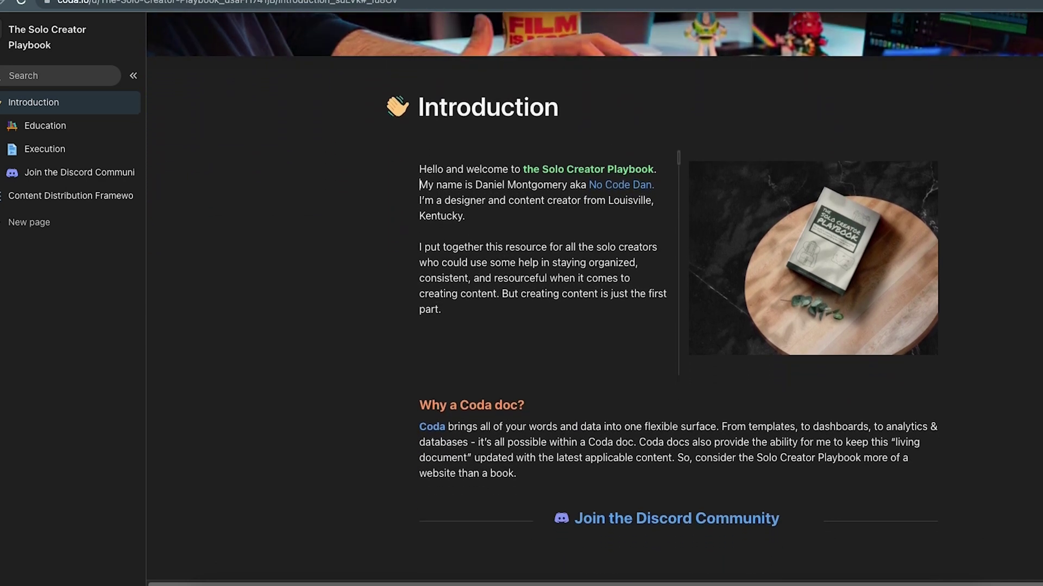
{"action": "scroll", "coordinate": [593, 295], "scroll_direction": "down", "scroll_amount": 1}
{"action": "left_click", "coordinate": [408, 459]}
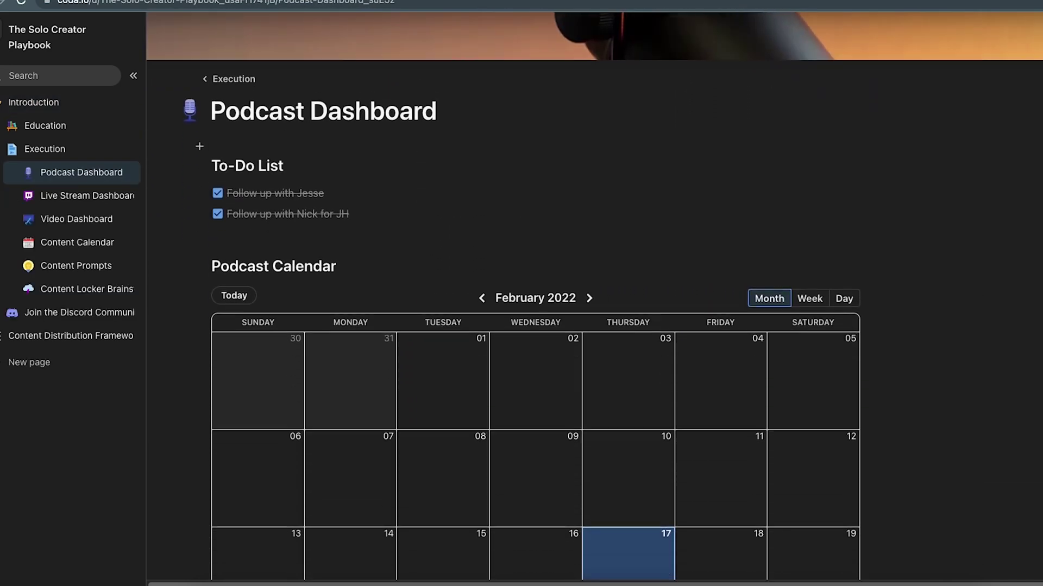
On the Podcast Dashboard's Guest Booking board, move the first card in Potentials to Confirmed.
{"action": "scroll", "coordinate": [536, 312], "scroll_direction": "down", "scroll_amount": 8}
{"action": "scroll", "coordinate": [536, 312], "scroll_direction": "down", "scroll_amount": 5}
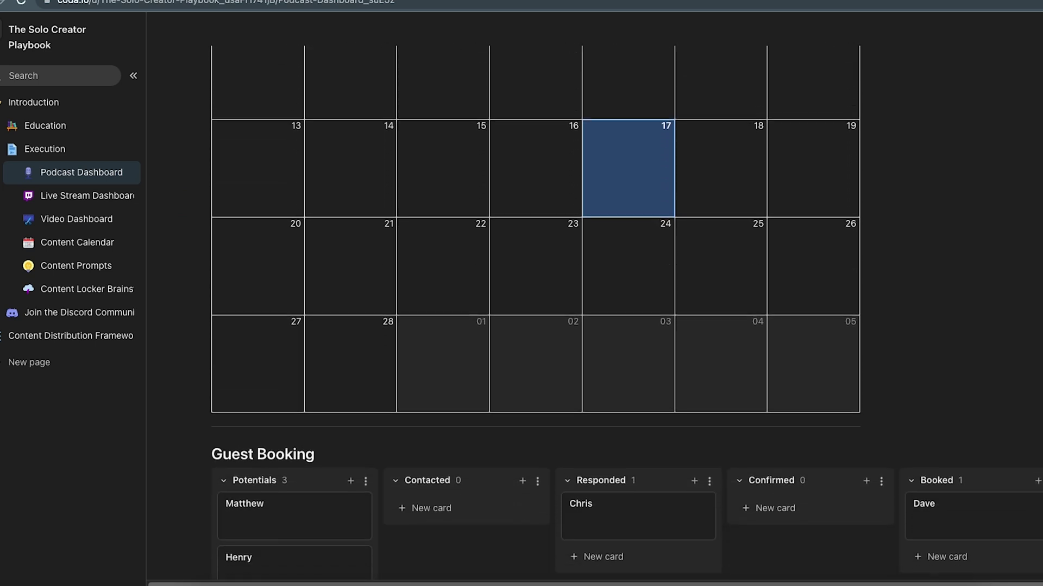
{"action": "scroll", "coordinate": [536, 313], "scroll_direction": "down", "scroll_amount": 2}
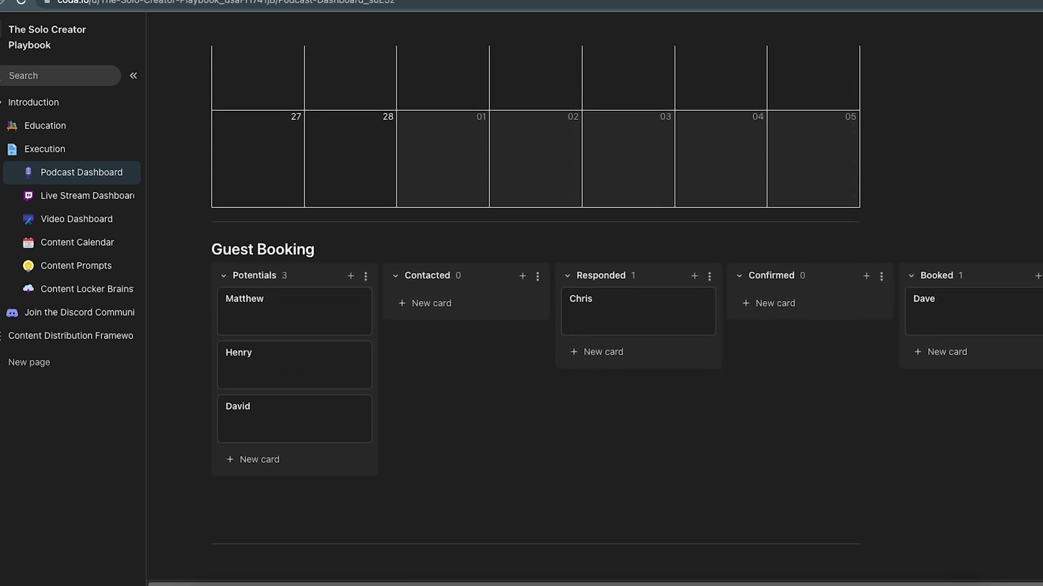
{"action": "left_click_drag", "start_coordinate": [256, 328], "coordinate": [780, 327]}
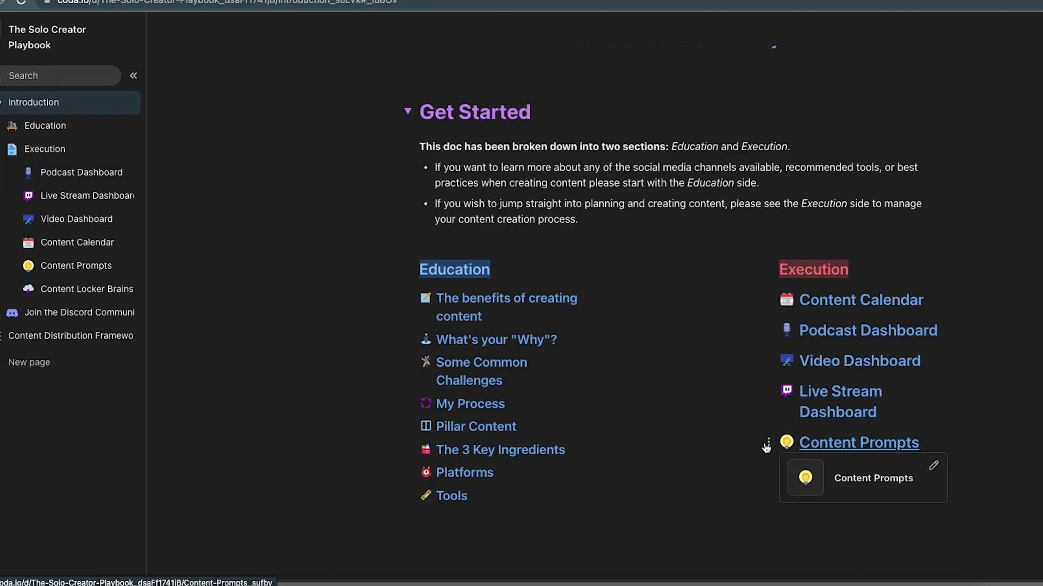
Open The 3 Key Ingredients page from the Education links in the playbook and read through it.
{"action": "left_click", "coordinate": [478, 450]}
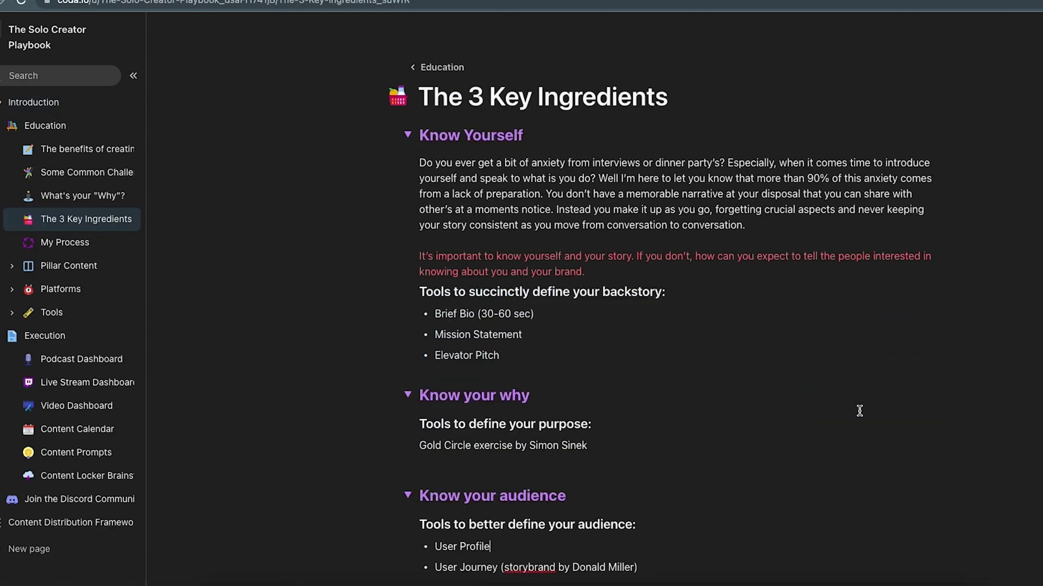
{"action": "scroll", "coordinate": [860, 411], "scroll_direction": "down", "scroll_amount": 1}
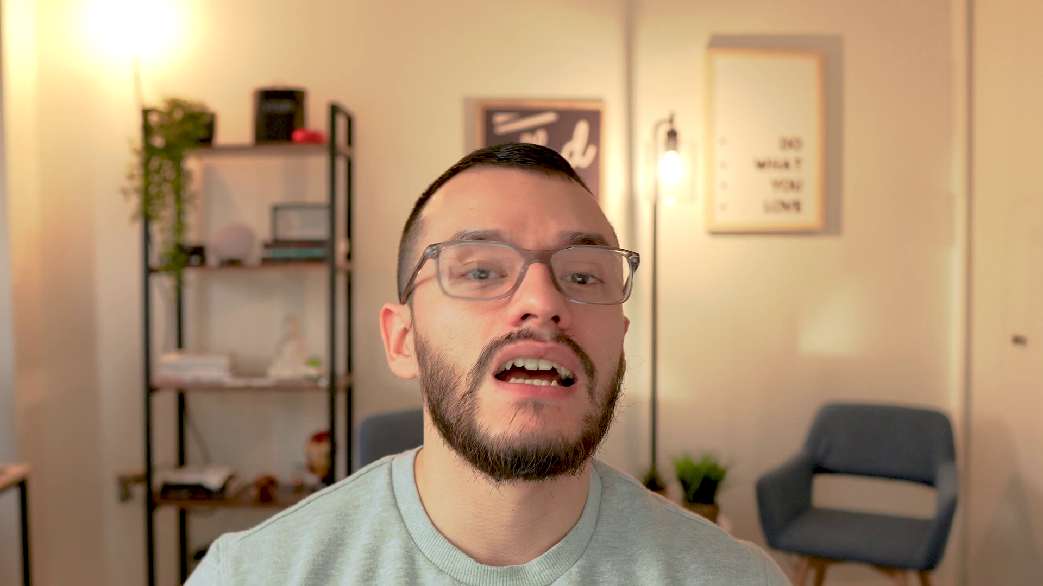